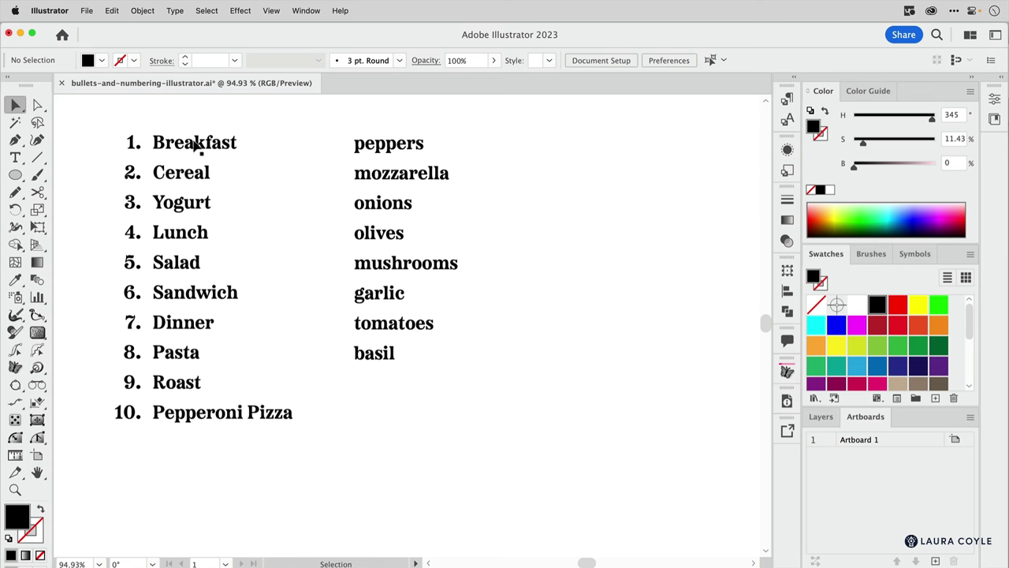
Alt+Shift-drag a copy of the numbered meals list to the right as a third column
left_click_drag(193, 145, 594, 150)
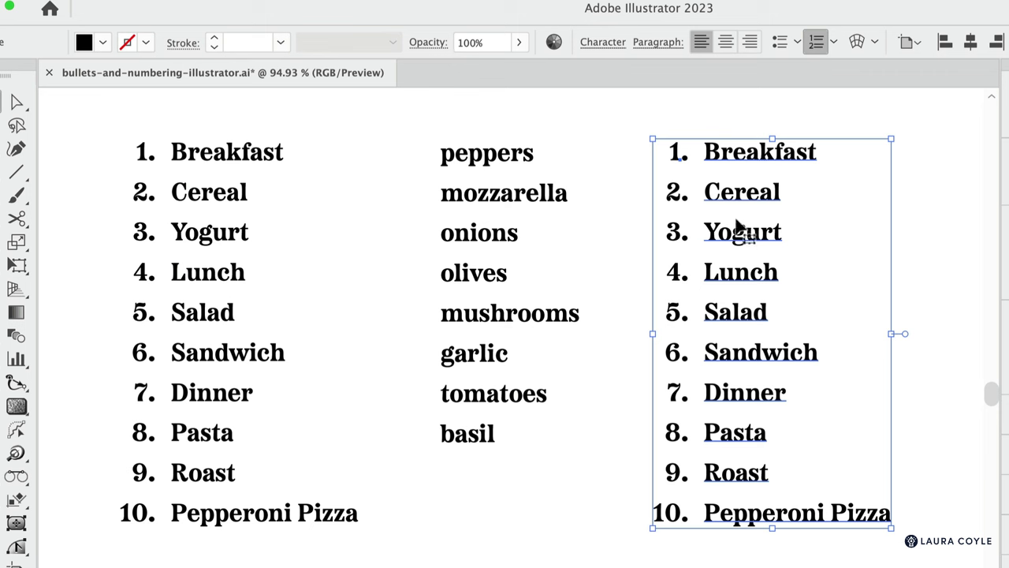
Convert the copied list's automatic numbering to plain text
right_click(745, 202)
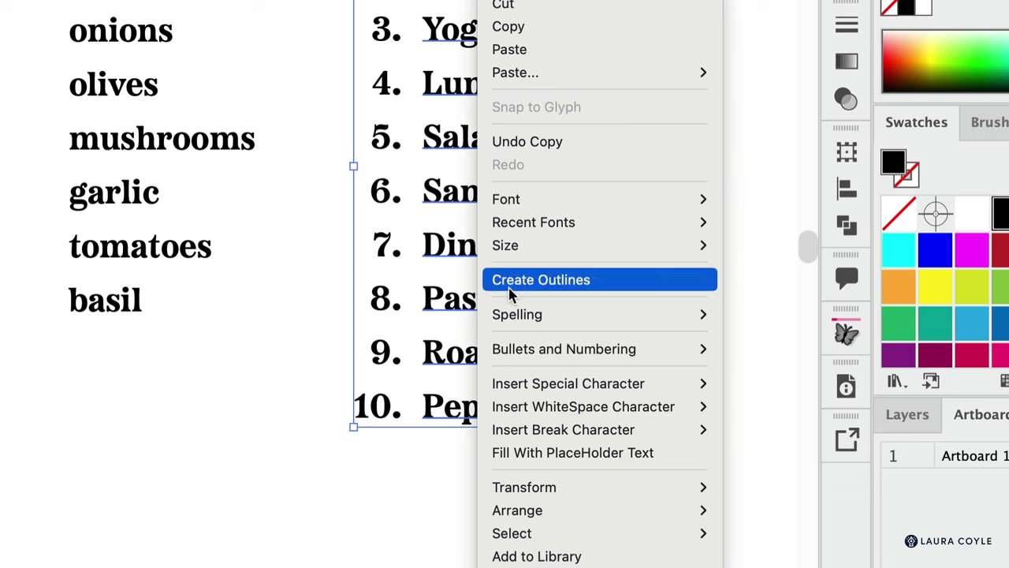
mouse_move(522, 356)
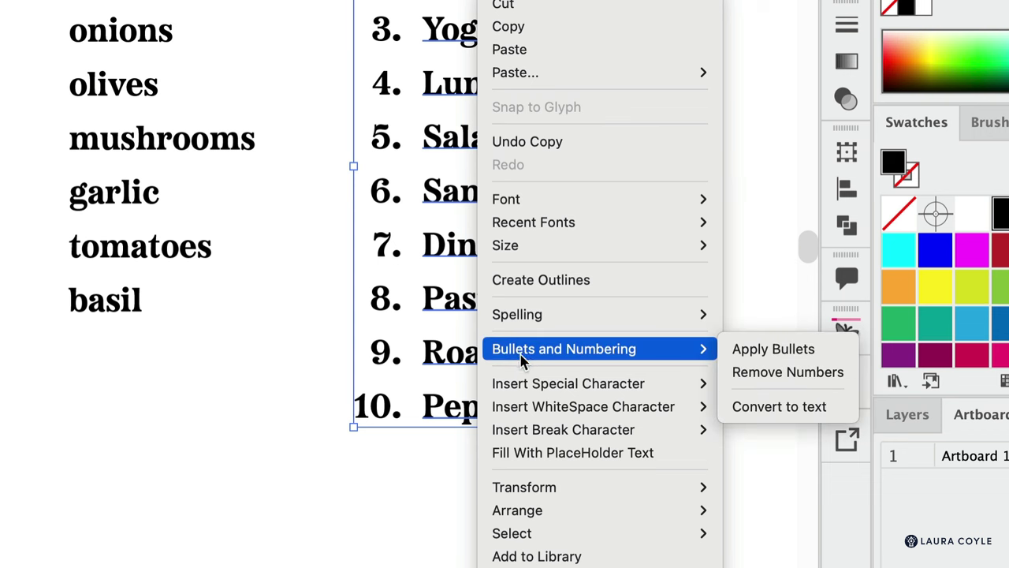
left_click(797, 418)
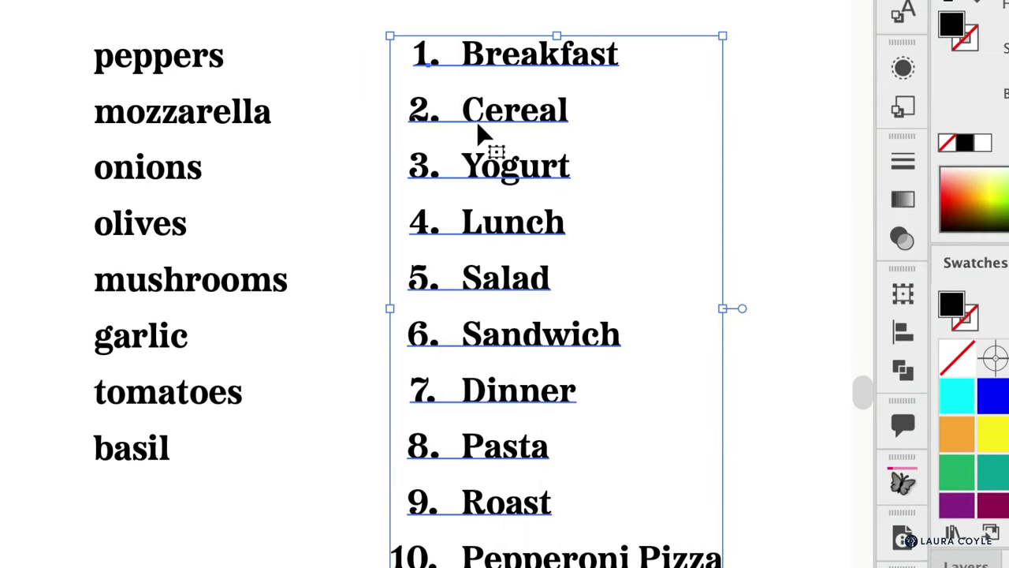
Change the number 2 before Cereal to 9, then delete the copied list
double_click(462, 111)
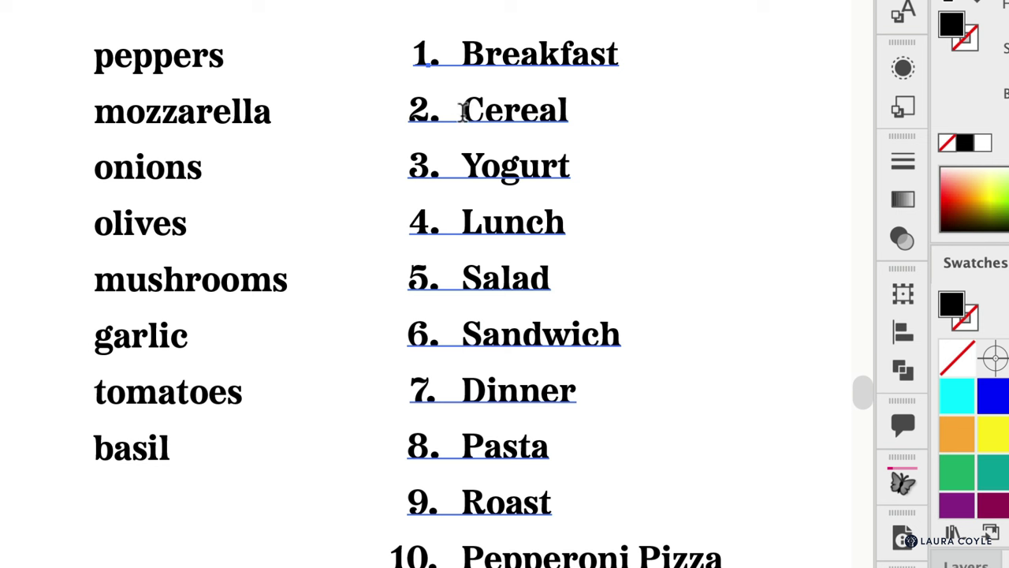
key("BackSpace")
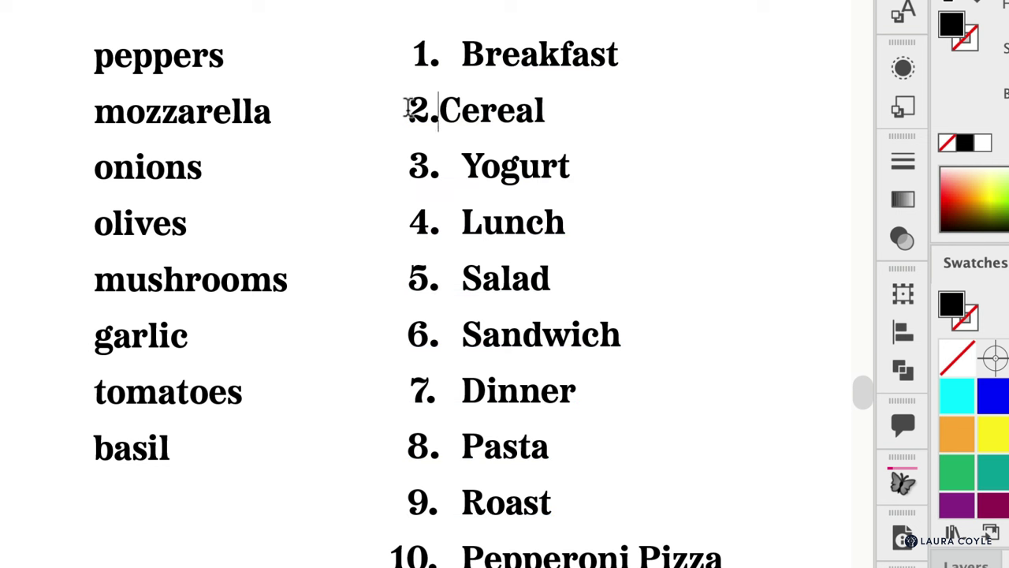
double_click(418, 110)
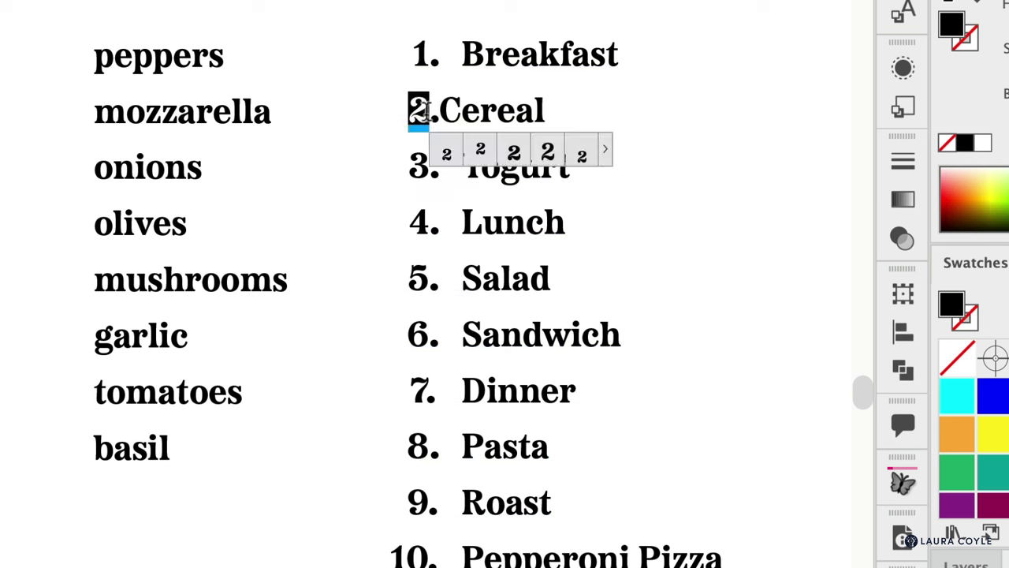
type("9")
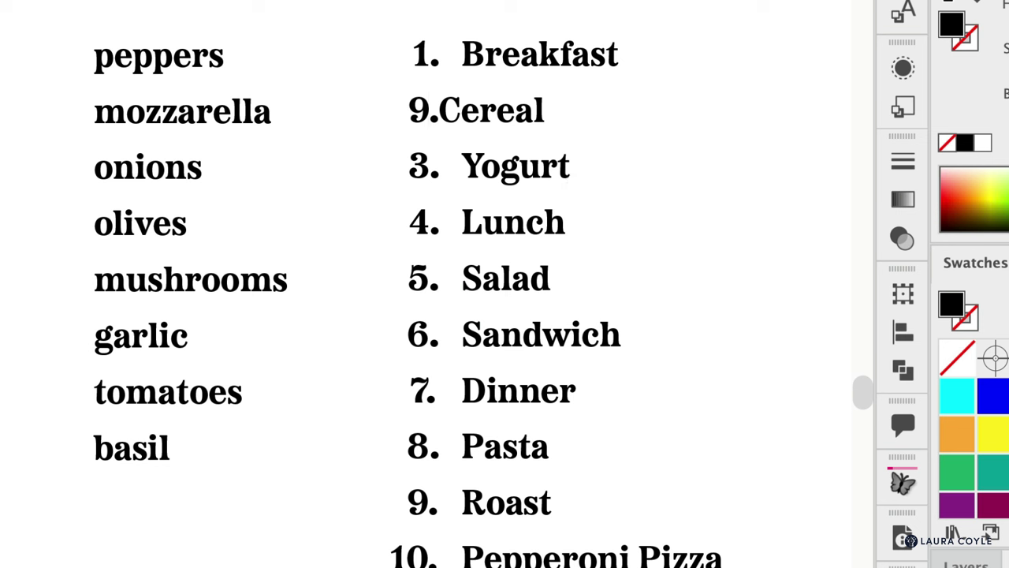
key("Escape")
key("Delete")
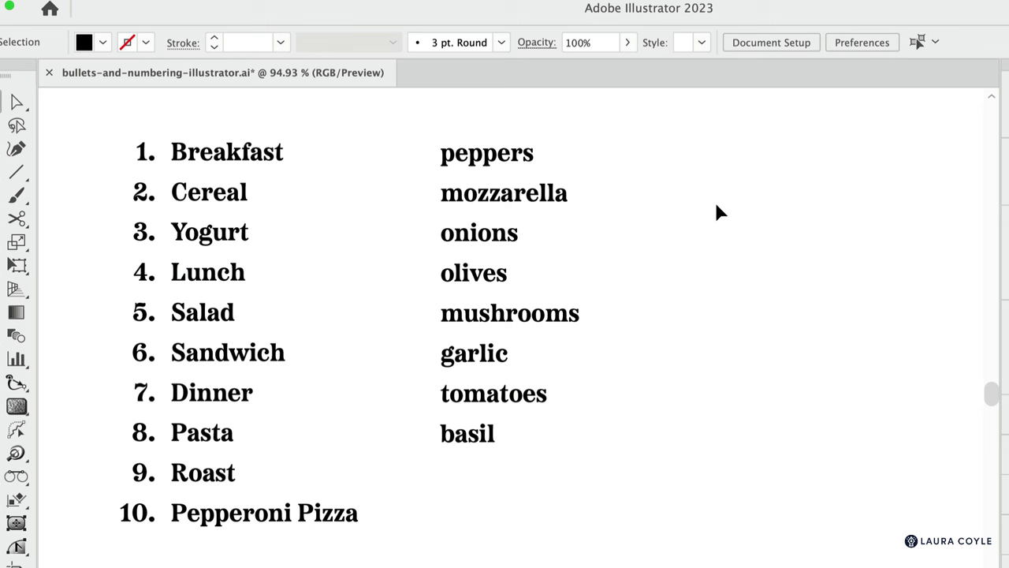
Apply bullets to the ingredients list from its right-click Bullets and Numbering menu
left_click(516, 157)
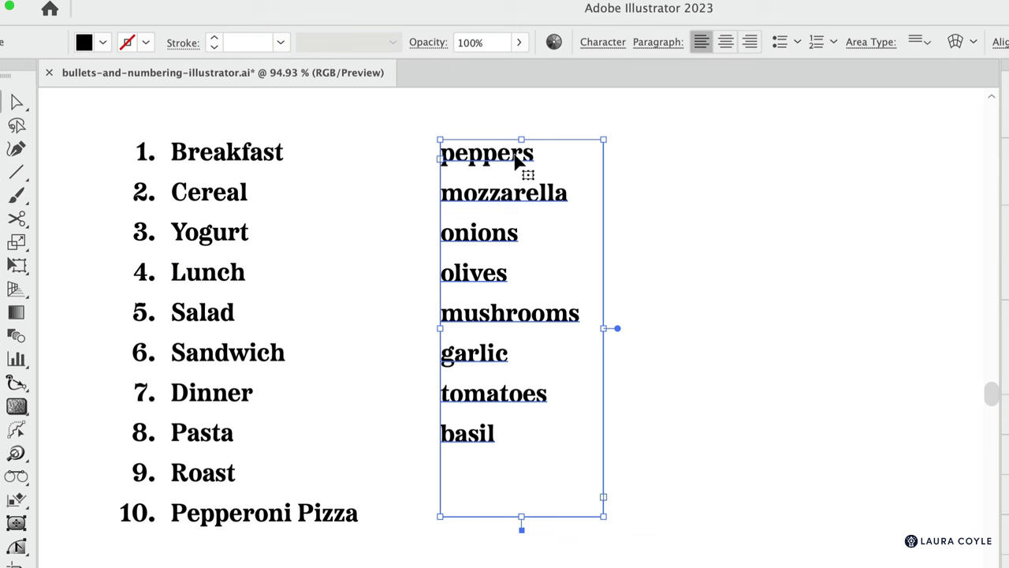
right_click(516, 158)
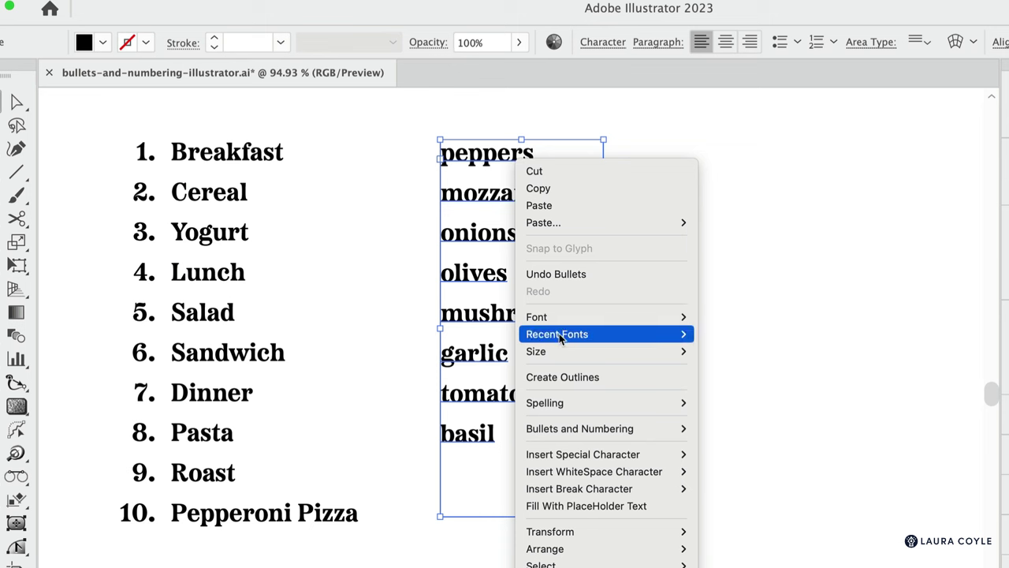
mouse_move(580, 430)
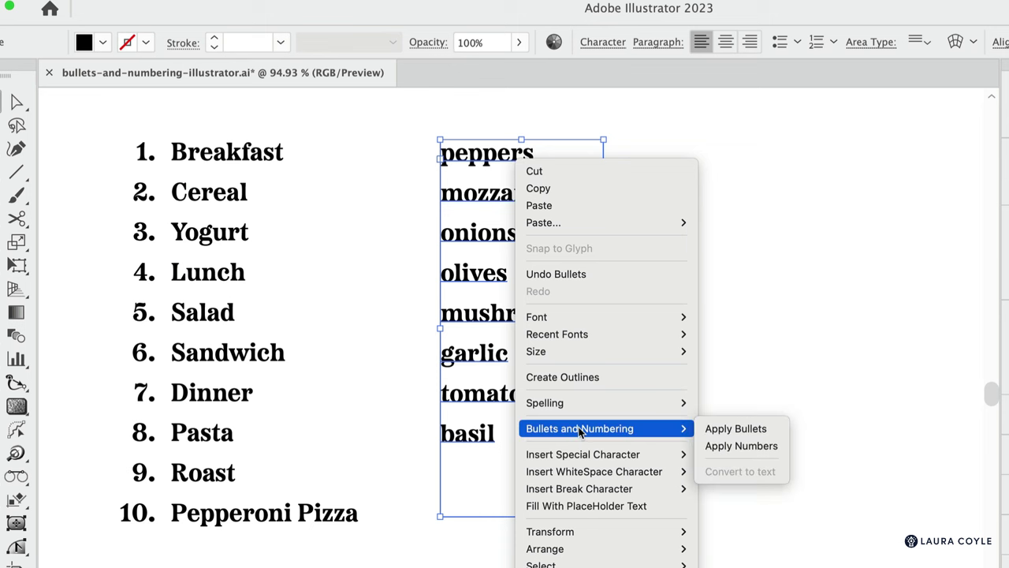
left_click(770, 430)
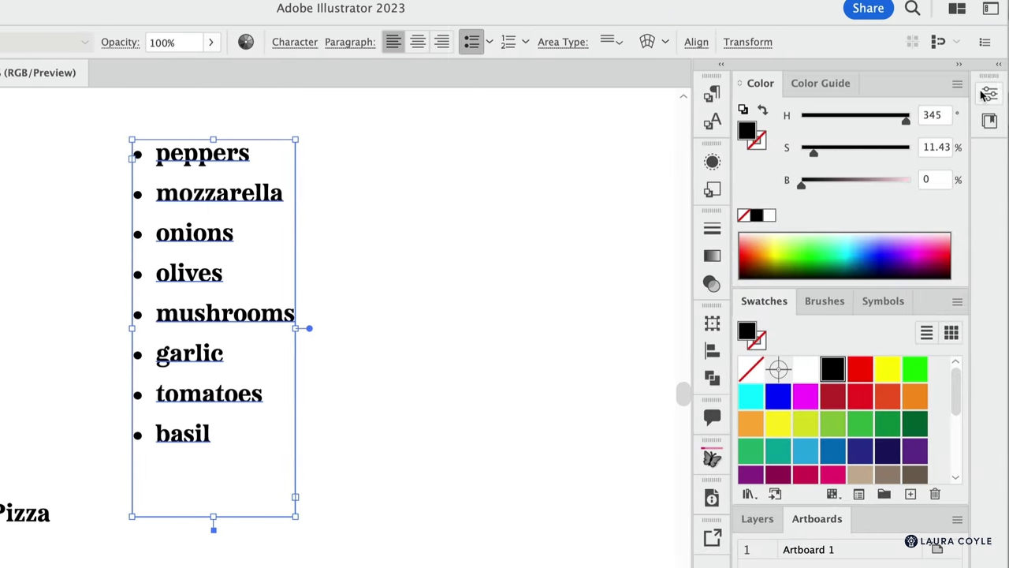
In the Properties panel, toggle bullets off and on, then numbering on and off
left_click(988, 94)
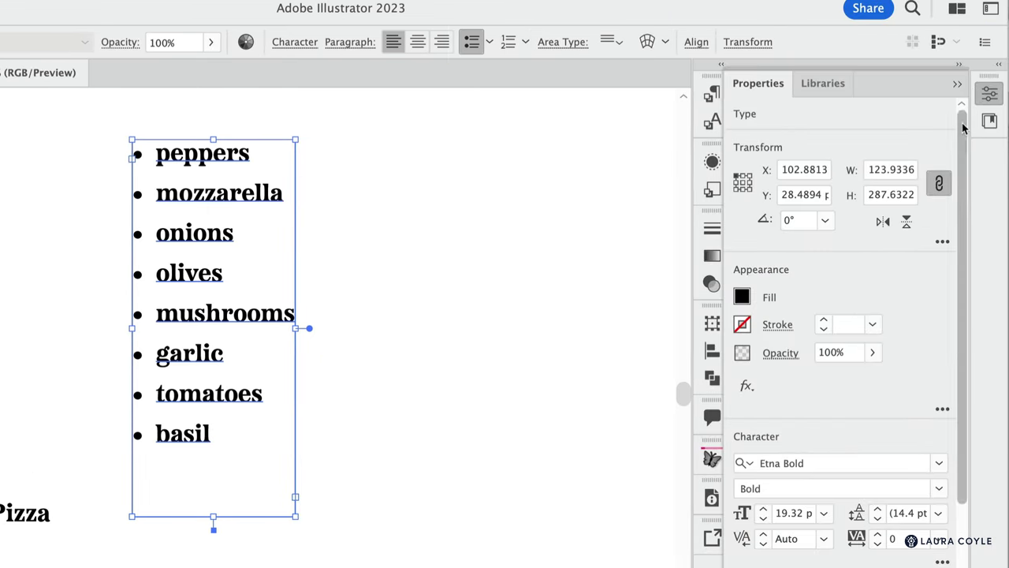
left_click_drag(962, 197, 963, 371)
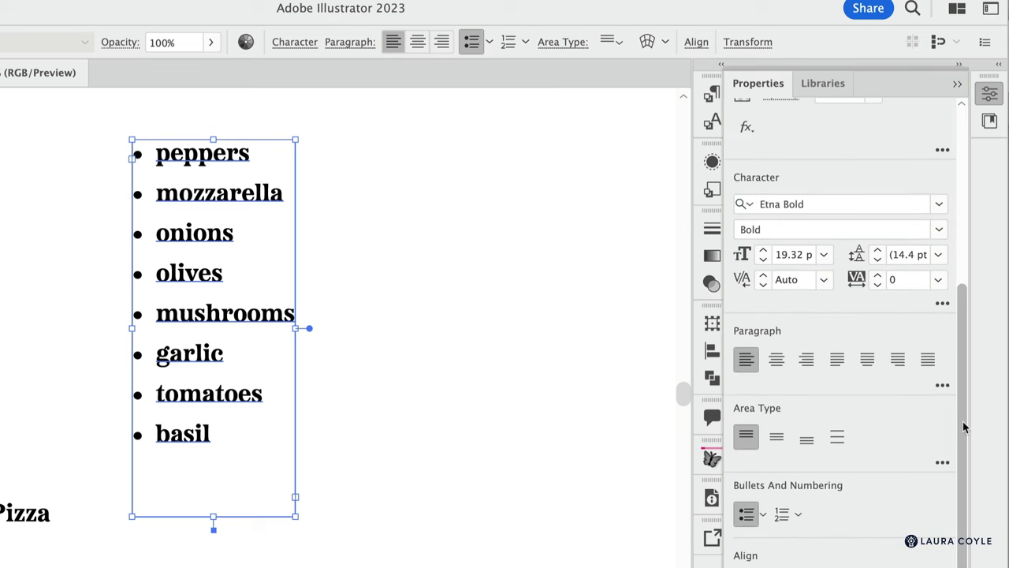
left_click(747, 516)
left_click(747, 516)
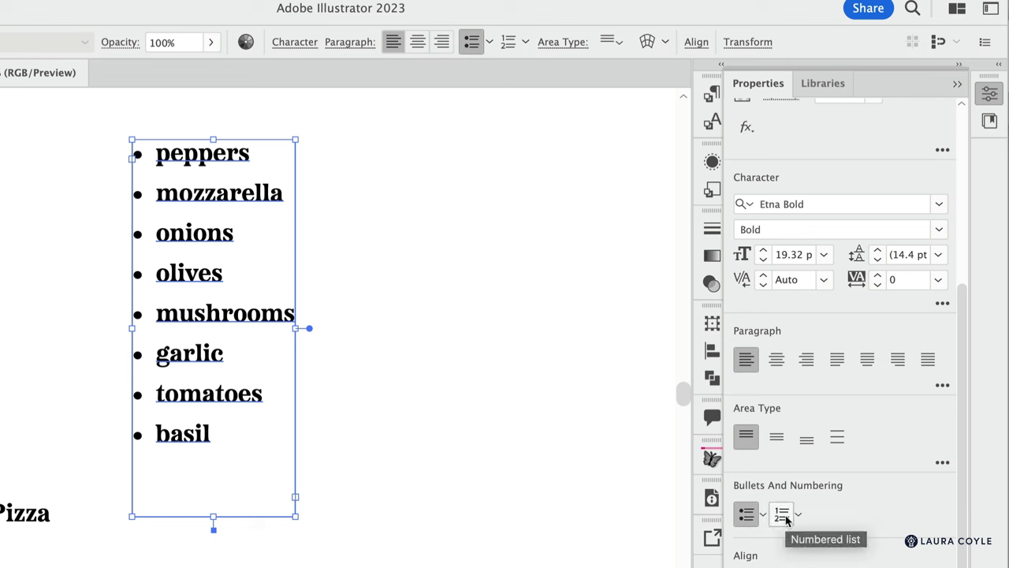
left_click(782, 515)
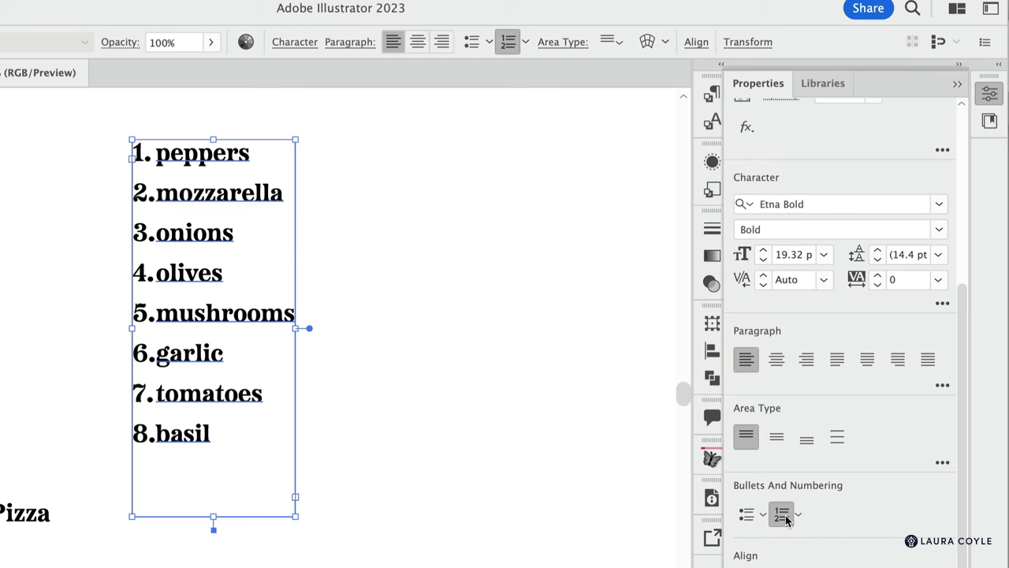
left_click(785, 518)
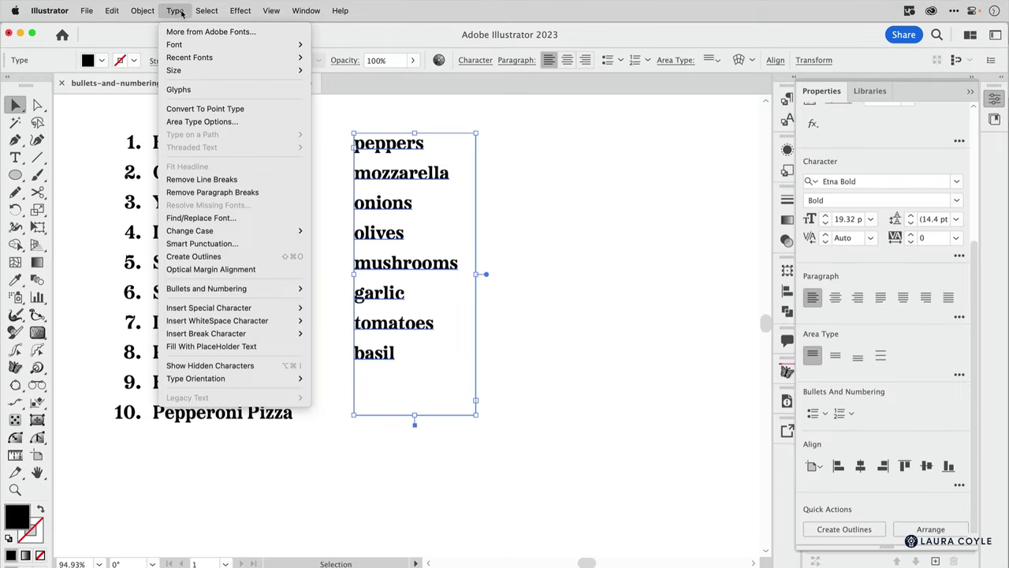
Give the ingredients list filled square bullets, after trying dashes and hollow circles
left_click(182, 14)
left_click(181, 13)
left_click(813, 413)
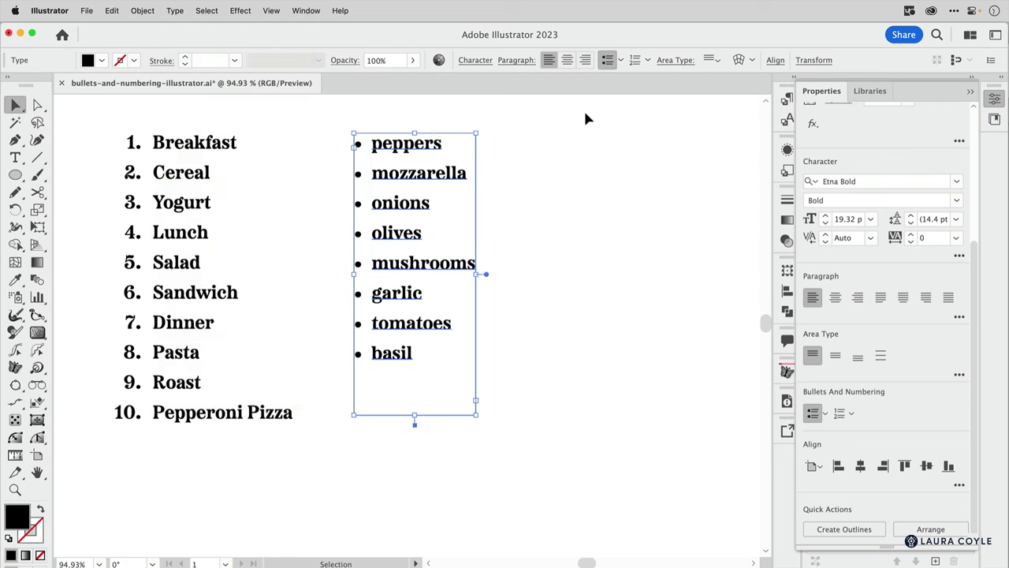
left_click(825, 412)
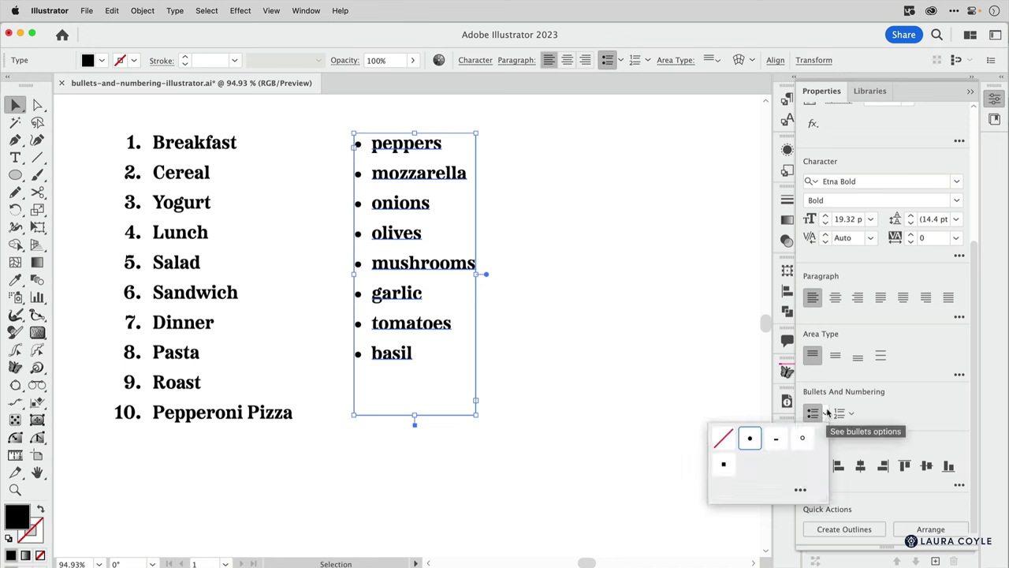
left_click(775, 439)
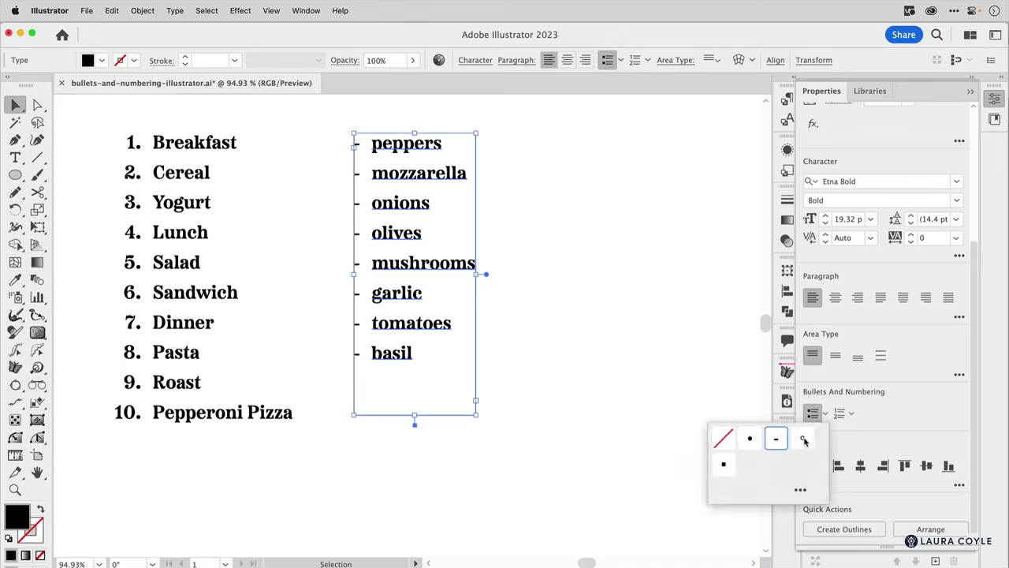
left_click(805, 440)
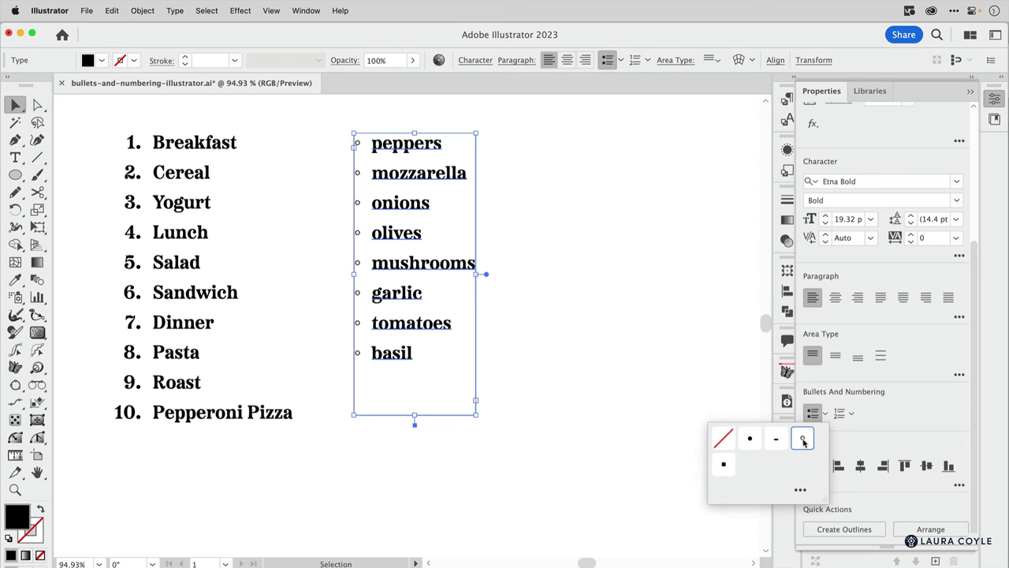
left_click(724, 466)
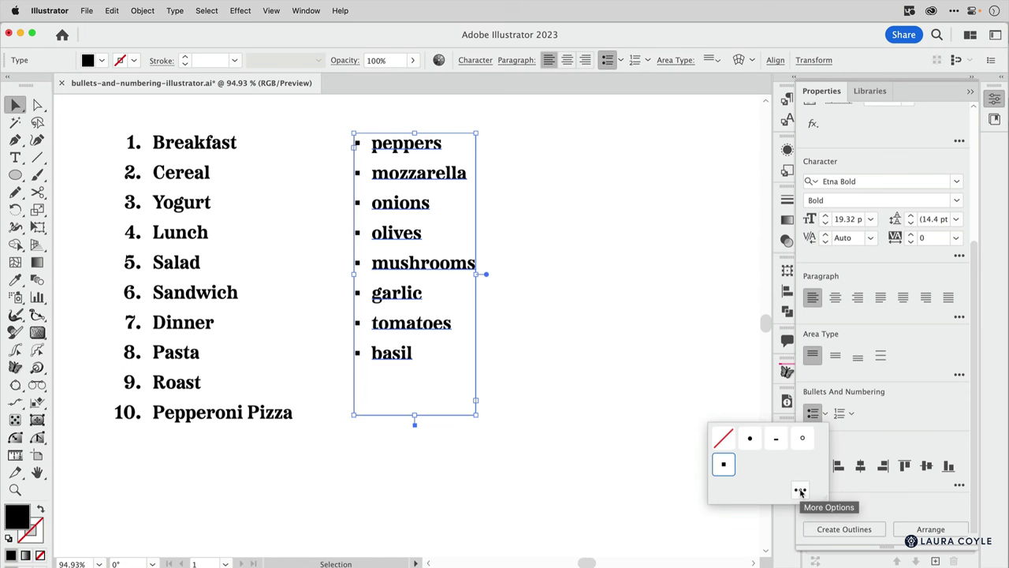
left_click(800, 492)
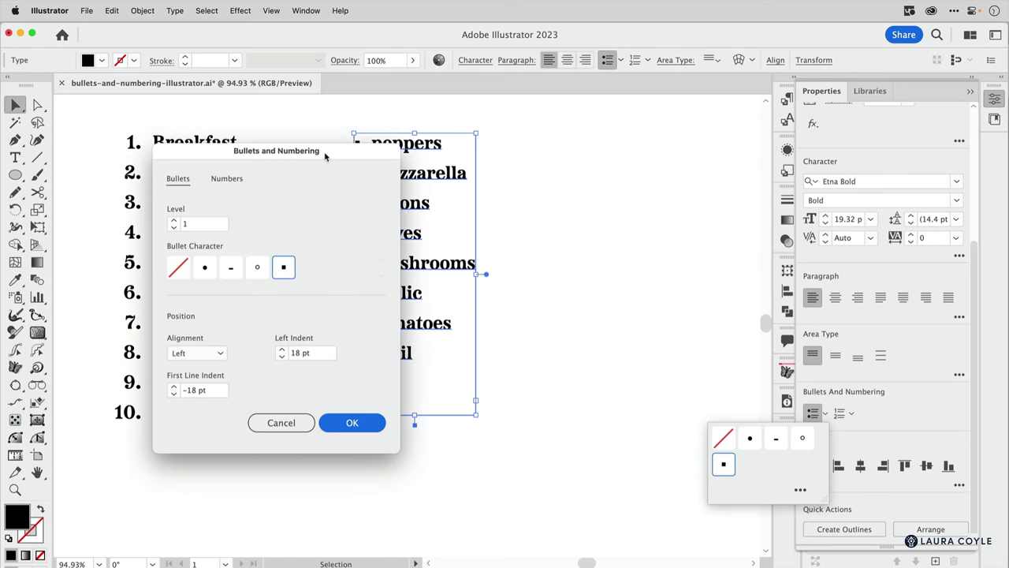
Set the square bullets' first line indent to -11 pt and confirm the settings
left_click_drag(322, 153, 674, 130)
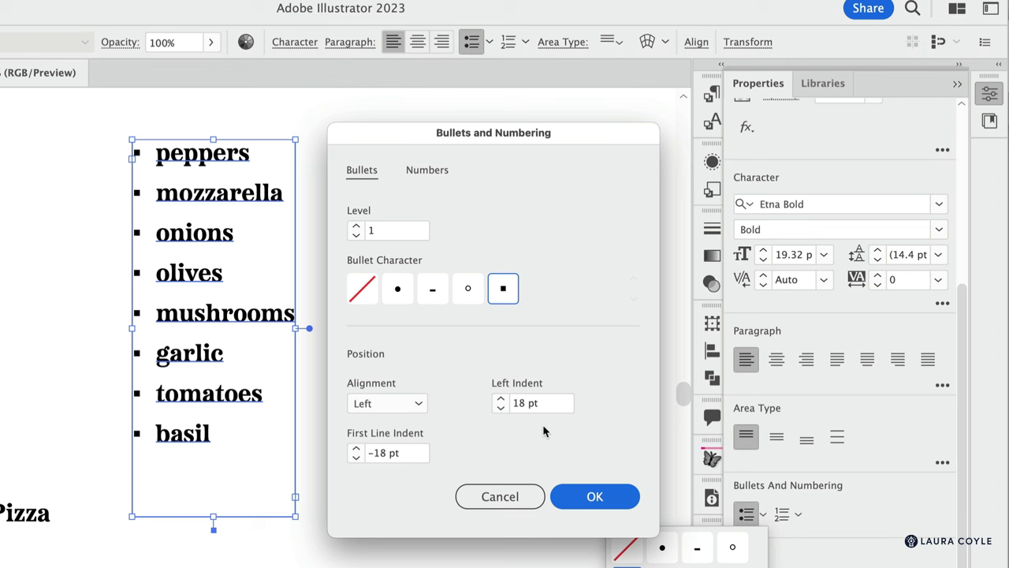
left_click(355, 449)
left_click(355, 450)
left_click(356, 450)
left_click(355, 449)
left_click(356, 448)
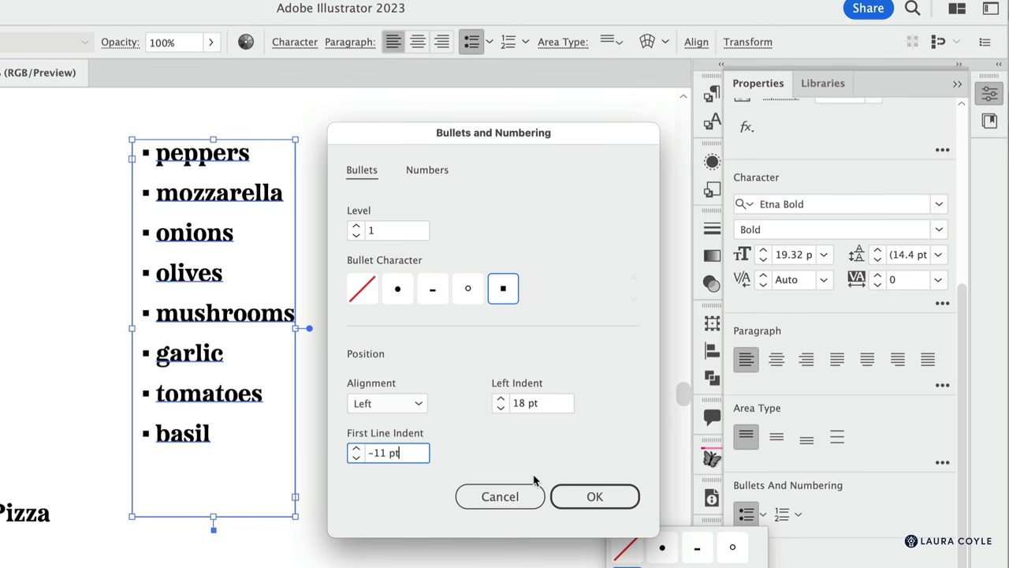
left_click(592, 495)
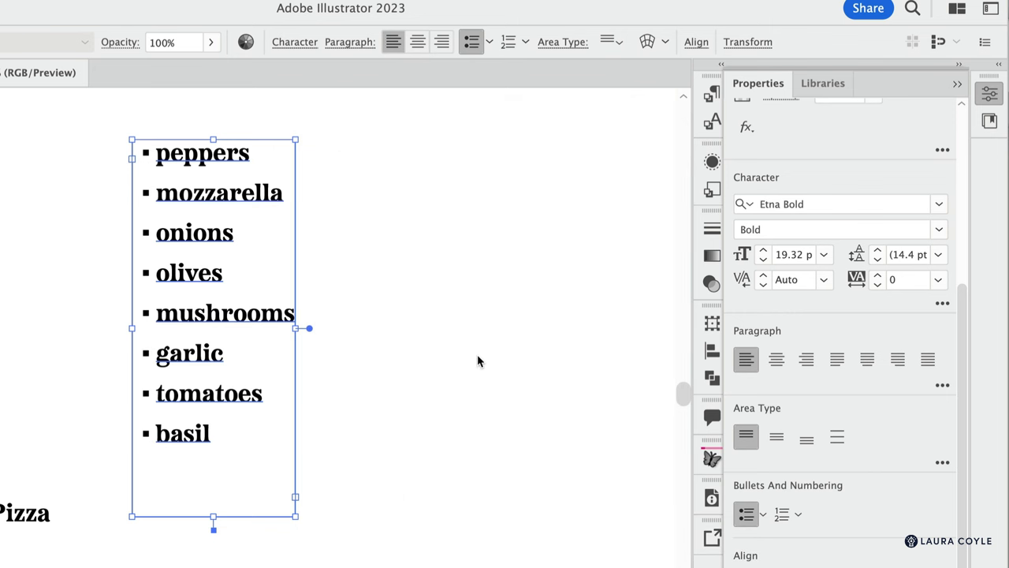
Alt-drag a copy of the bulleted list to the right, toggling its bullets off and on
left_click_drag(228, 318, 462, 347)
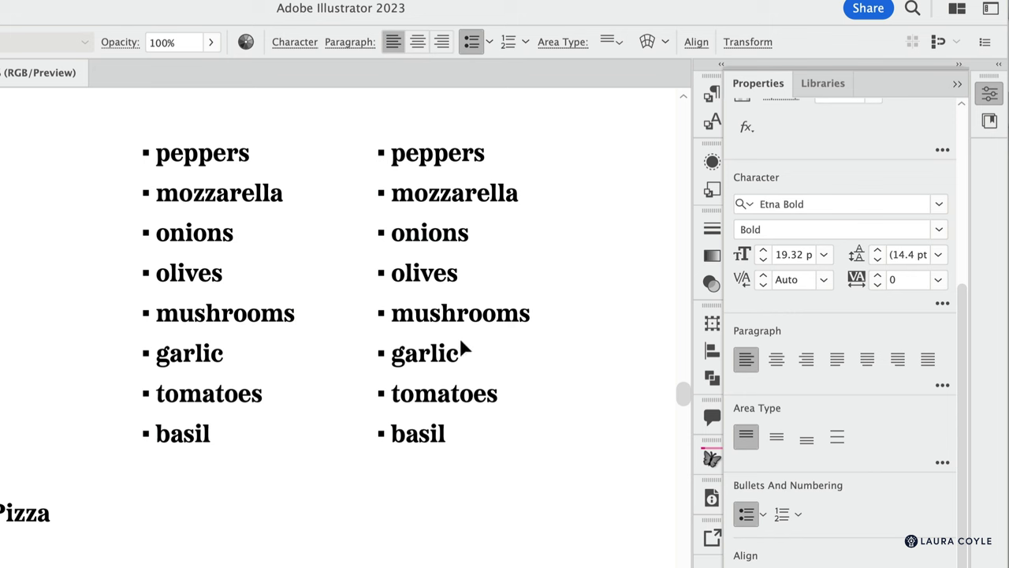
left_click(471, 43)
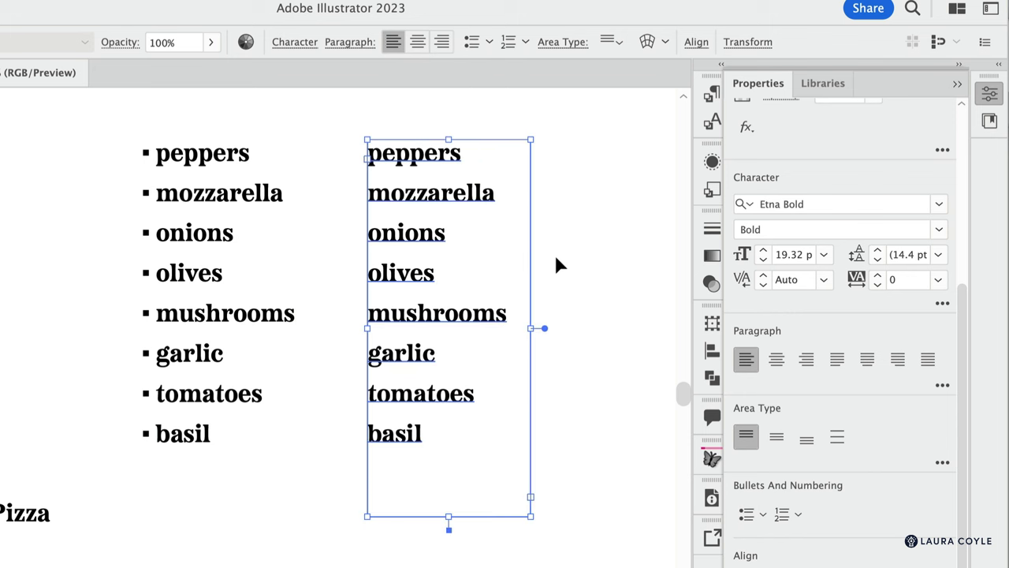
left_click(473, 44)
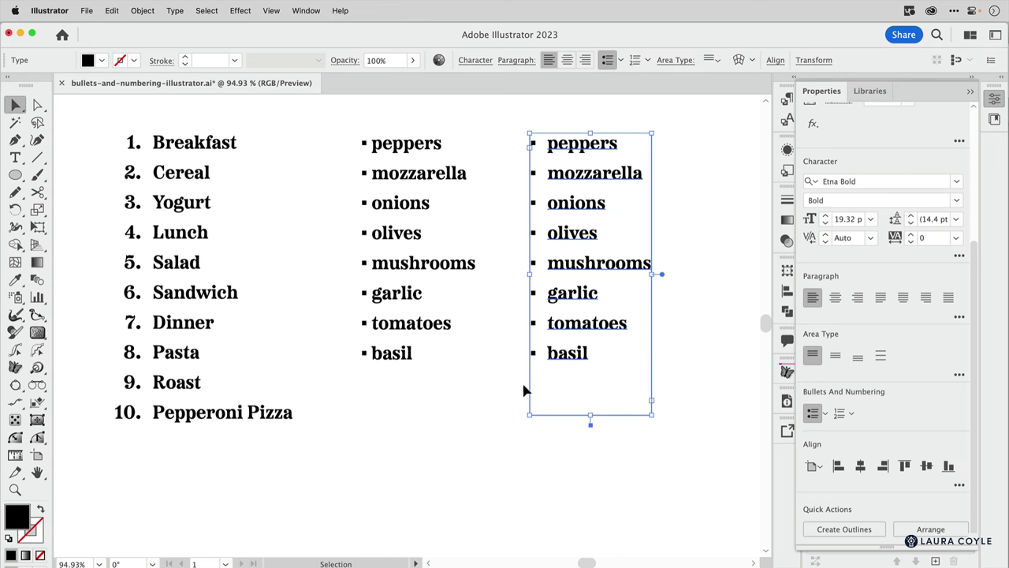
View the copy's full Bullets and Numbering settings and cancel without changes
left_click(621, 60)
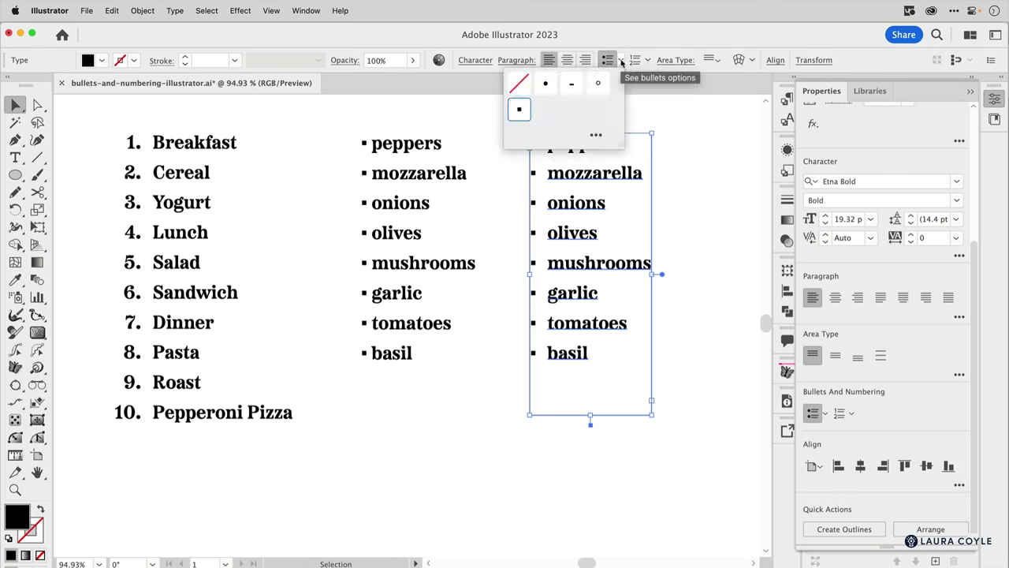
left_click(595, 136)
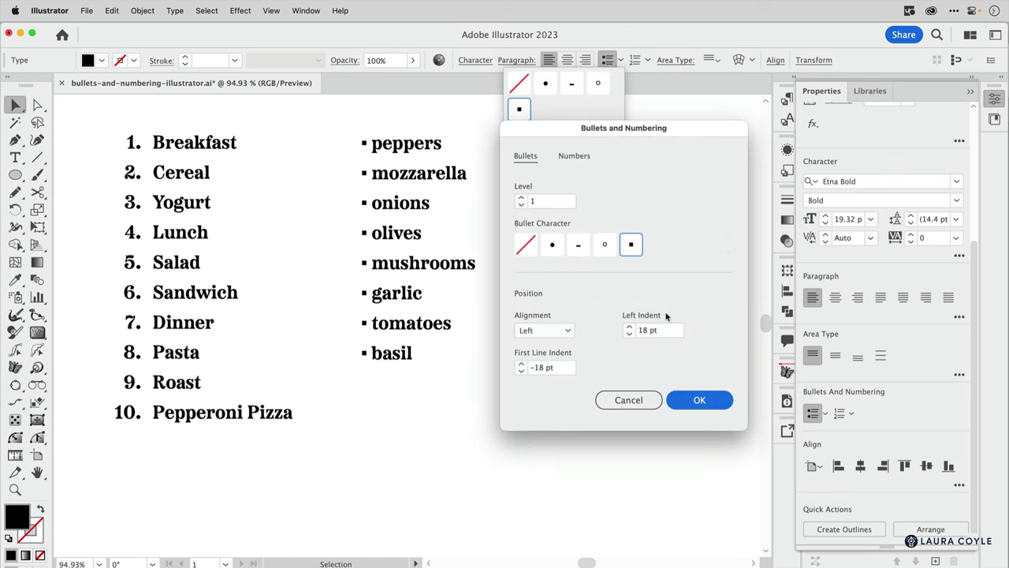
left_click(628, 400)
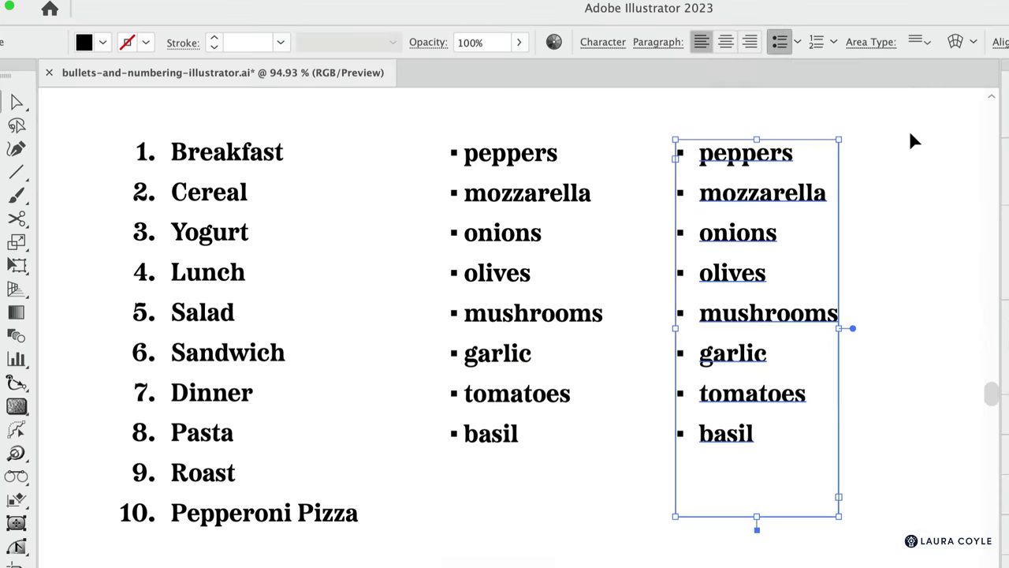
Delete both toppings lists and toggle numbering off and on for the meals list
left_click_drag(913, 115, 433, 516)
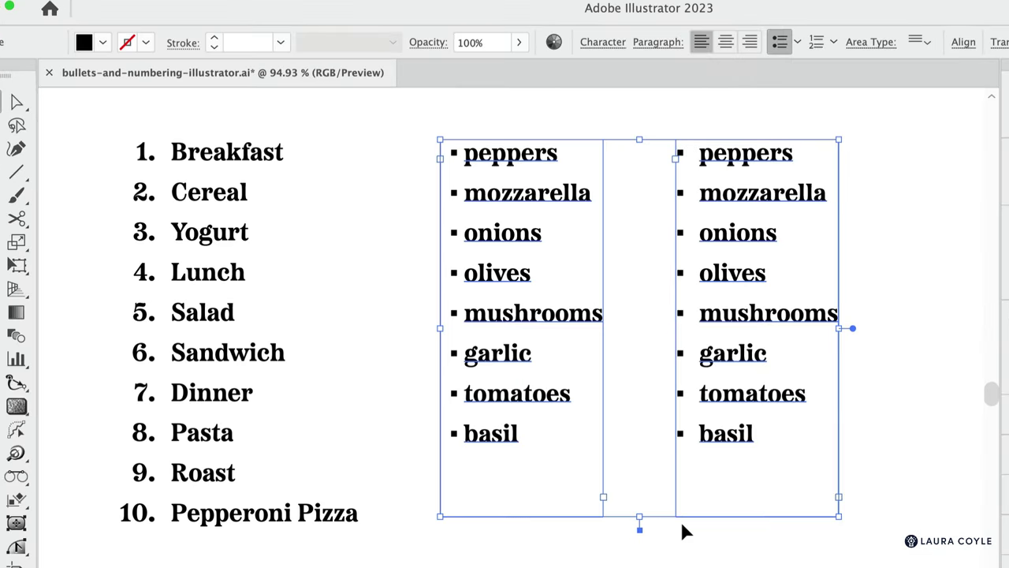
key("Delete")
left_click(248, 155)
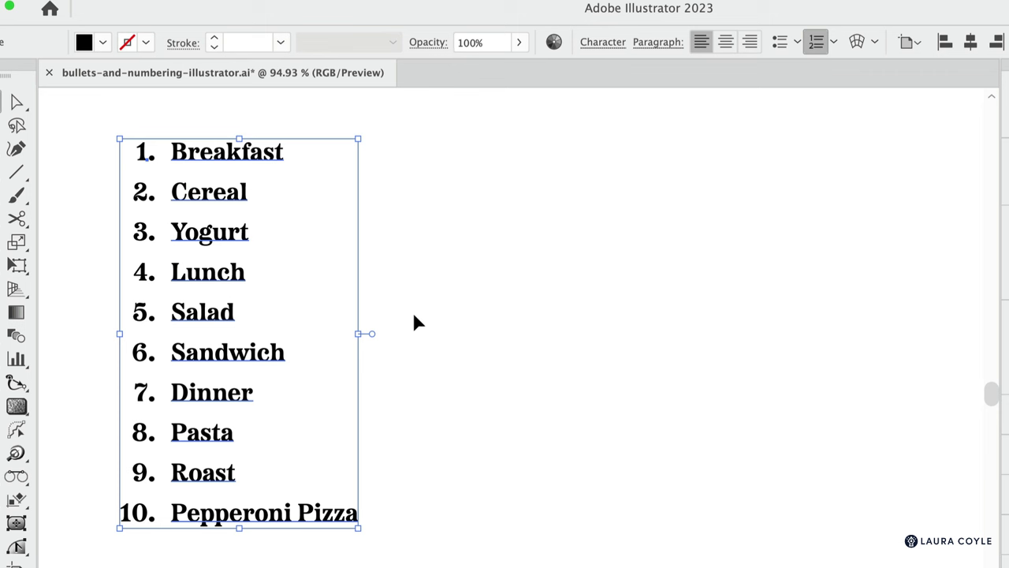
left_click(817, 43)
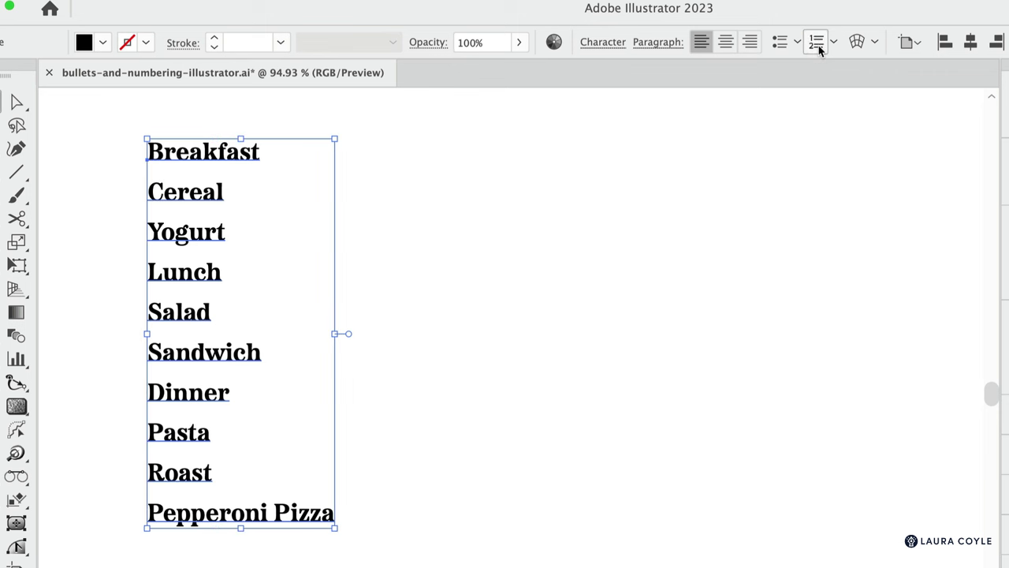
left_click(818, 45)
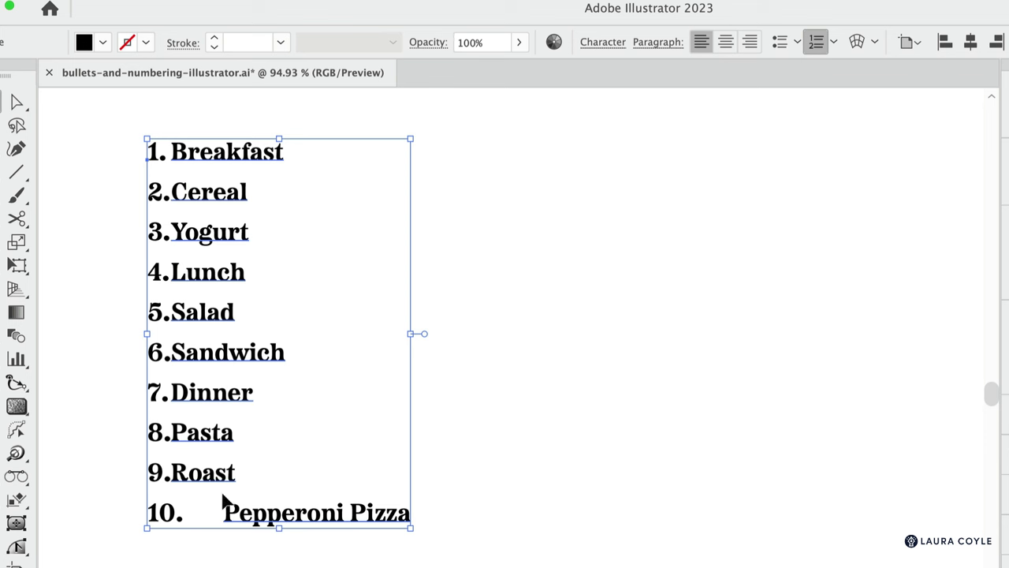
Set the meals list number alignment to Right, after briefly trying Center
left_click(834, 44)
left_click(800, 146)
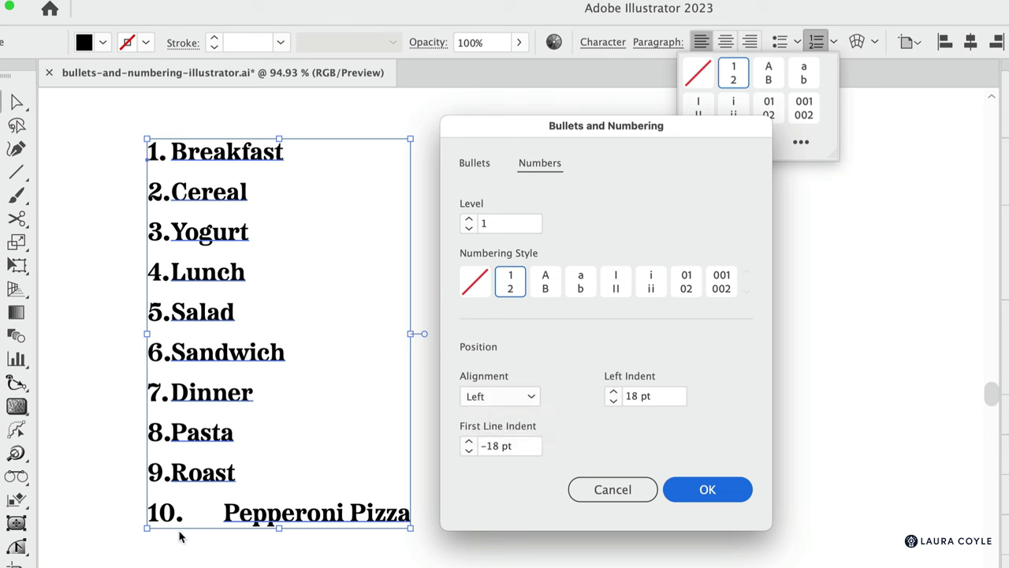
left_click(522, 397)
left_click(498, 460)
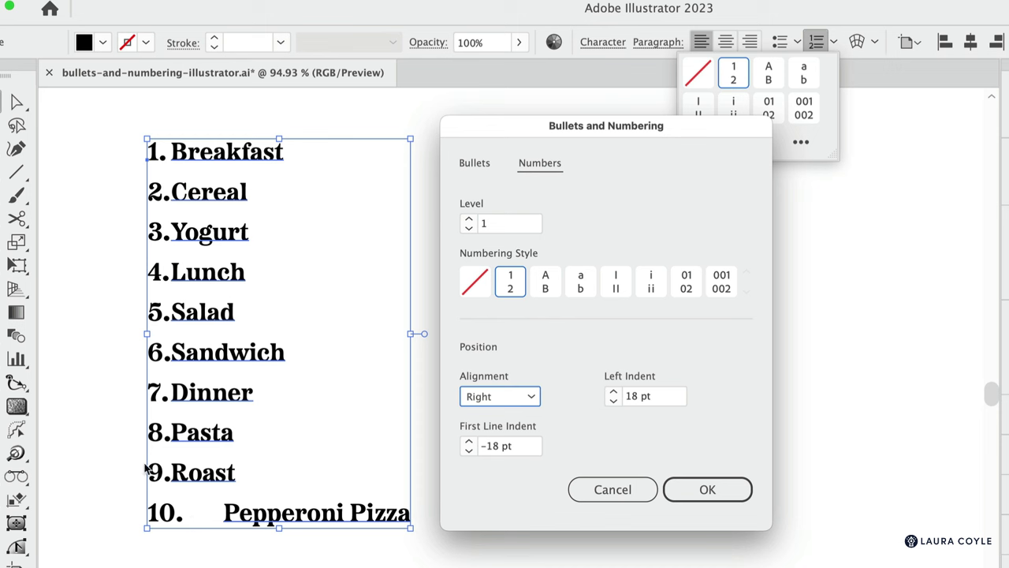
left_click(533, 396)
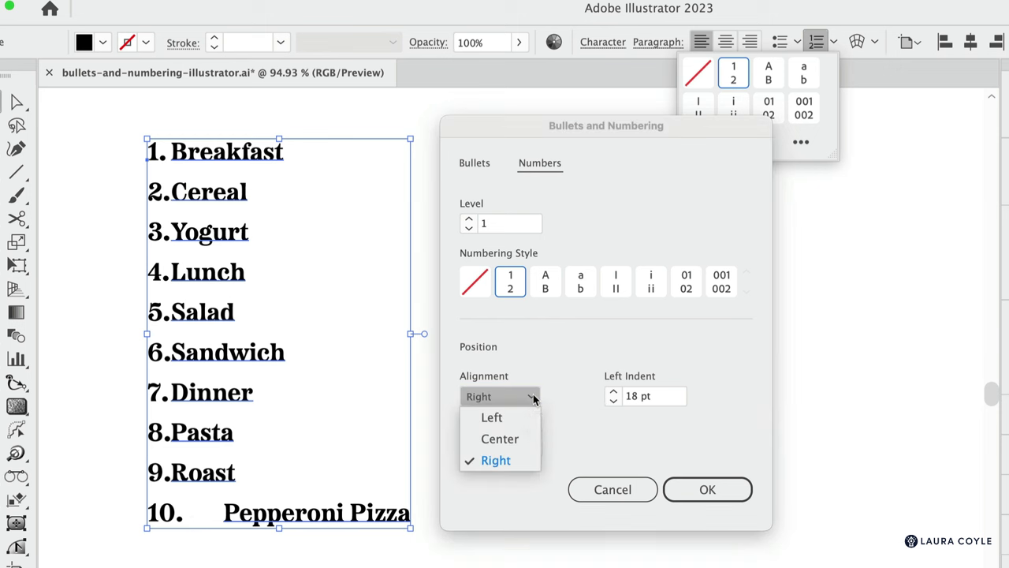
left_click(522, 441)
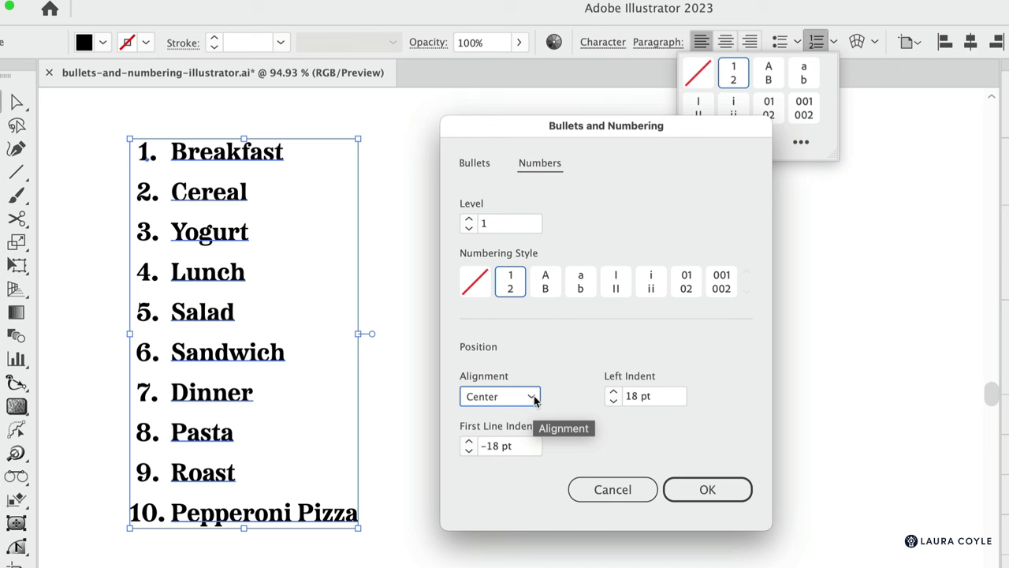
left_click(534, 397)
left_click(507, 463)
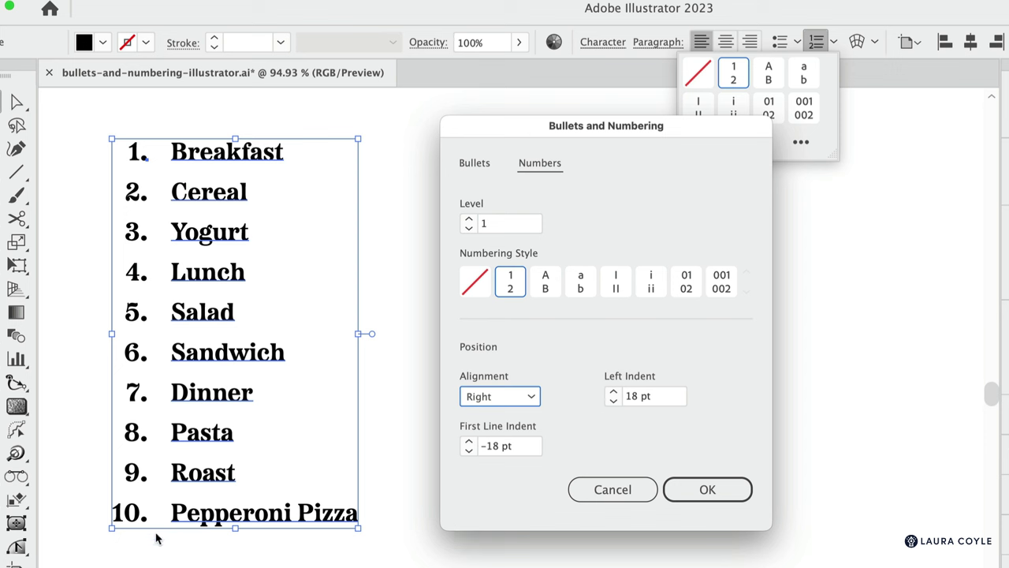
Lower the first-line indent to -12 pt and apply the numbering settings
left_click(468, 443)
left_click(469, 443)
left_click(468, 443)
left_click(469, 443)
left_click(469, 444)
left_click(468, 443)
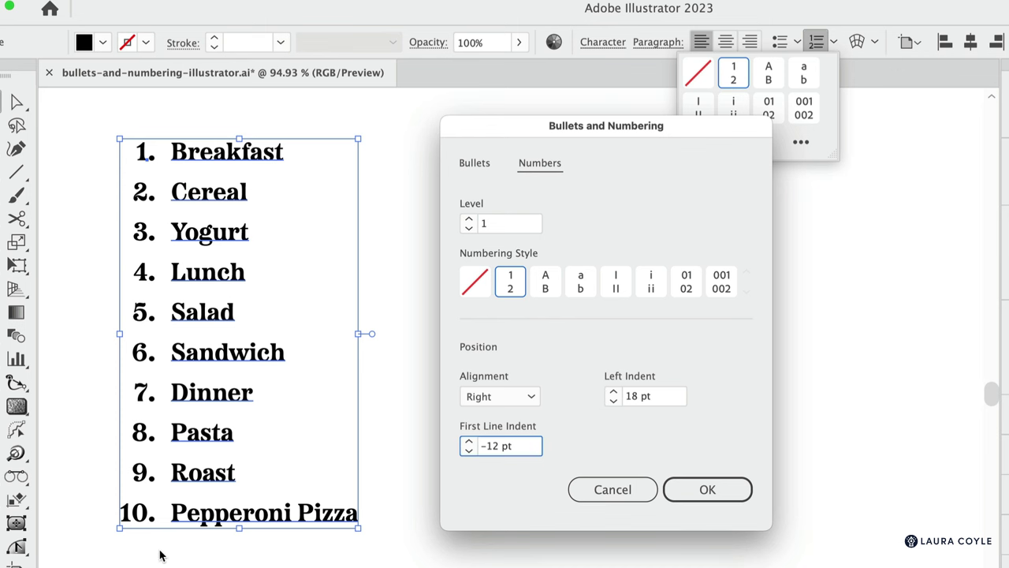
left_click(708, 489)
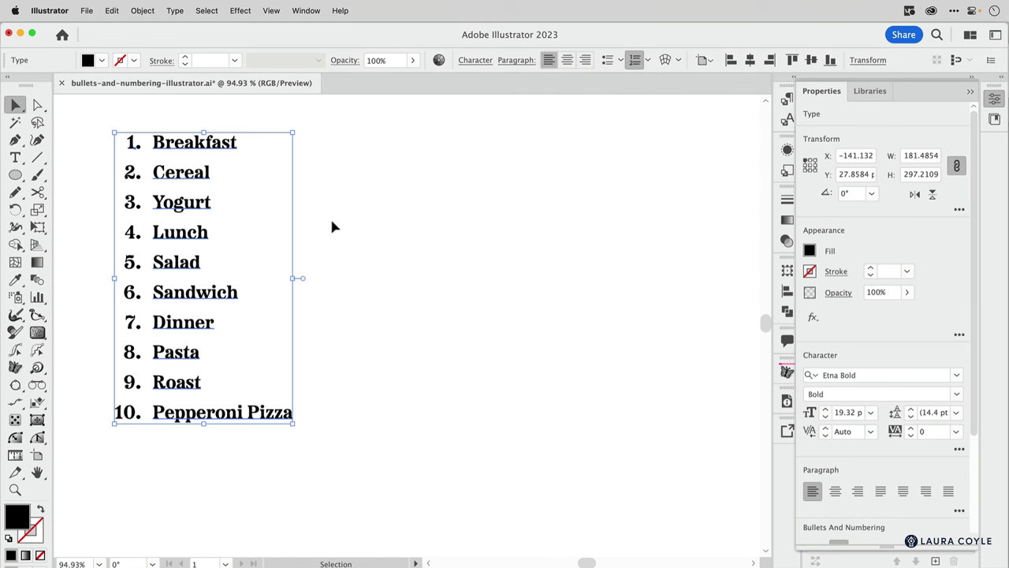
Set the Cereal and Yogurt lines to numbering Level 2 with lowercase a/b lettering
key("t")
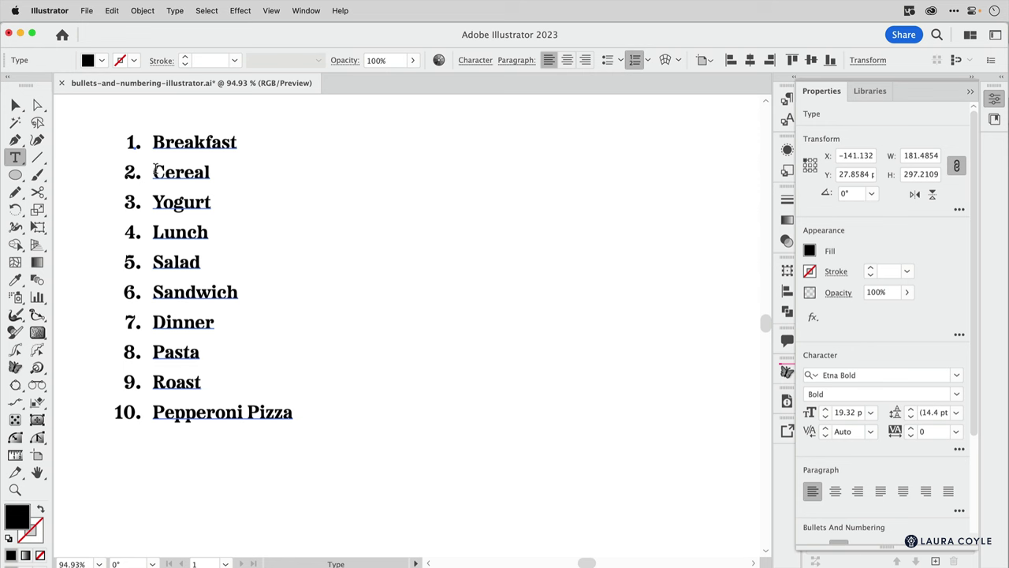
left_click_drag(155, 171, 242, 198)
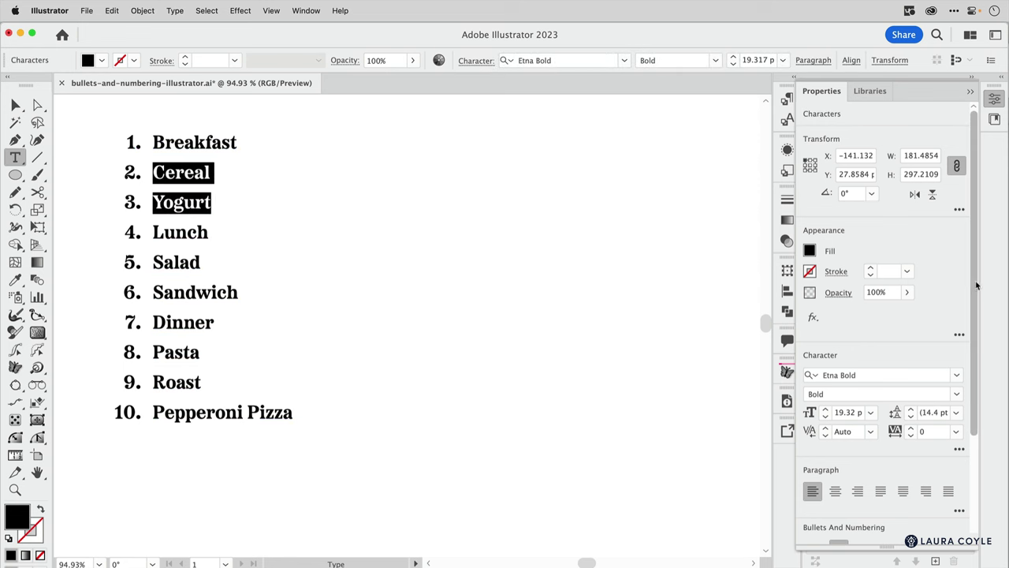
left_click_drag(975, 282, 986, 411)
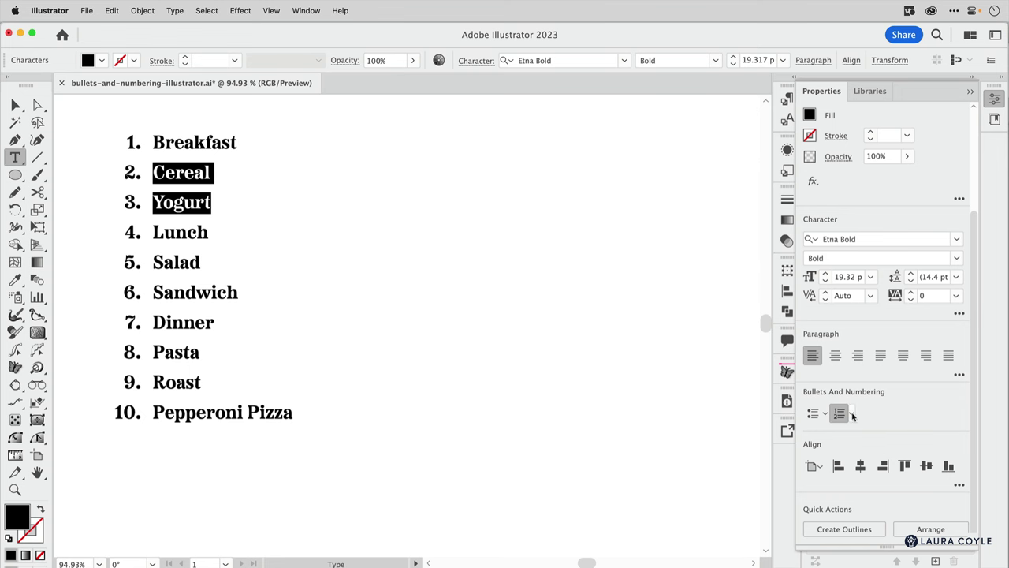
left_click(851, 413)
left_click(826, 490)
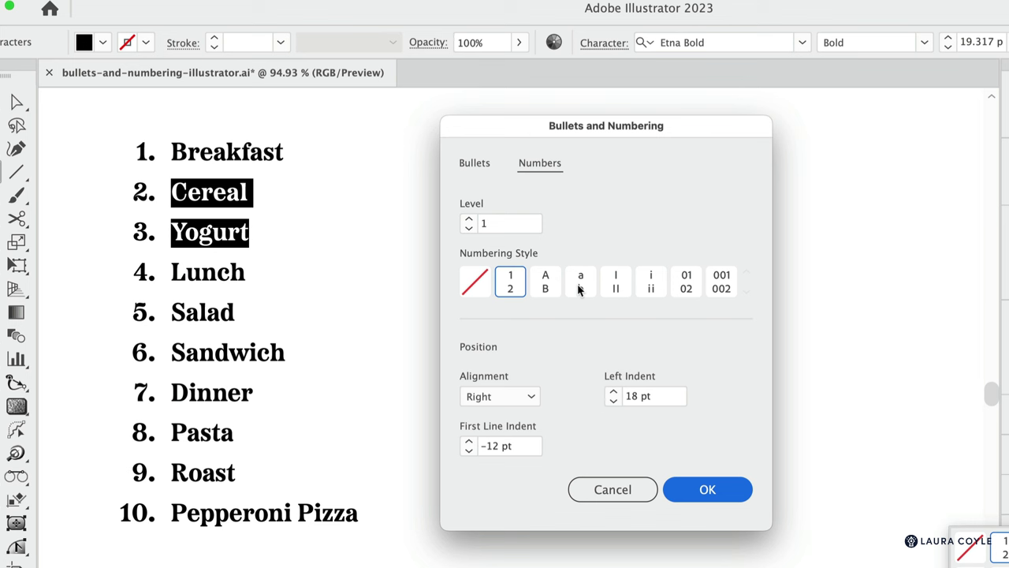
left_click(579, 290)
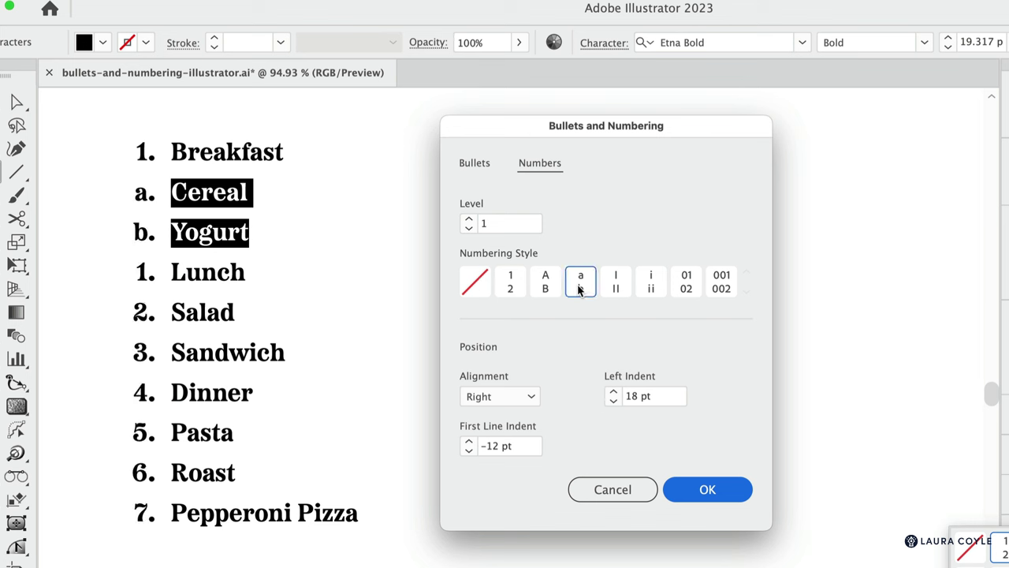
left_click(468, 220)
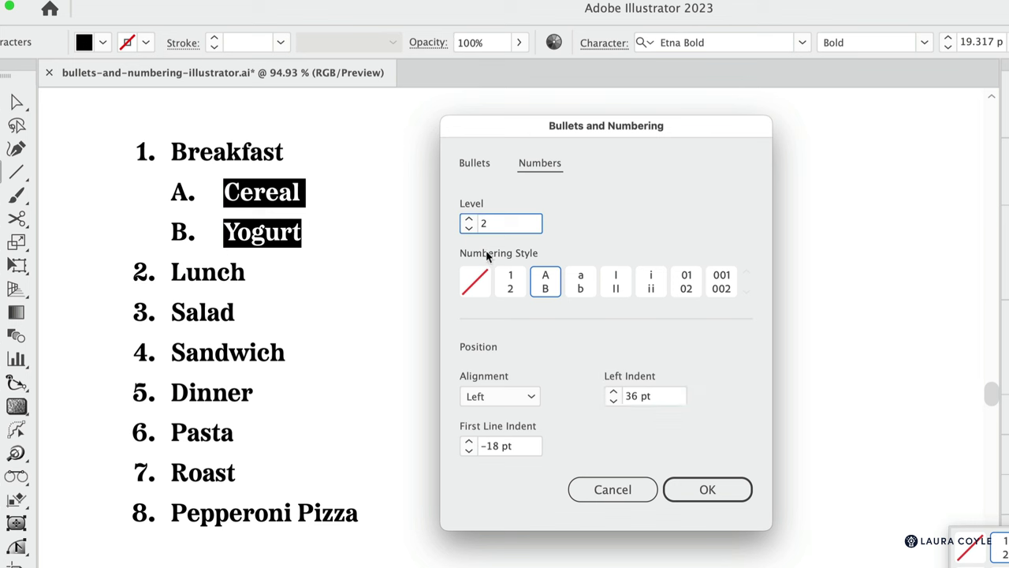
left_click(581, 288)
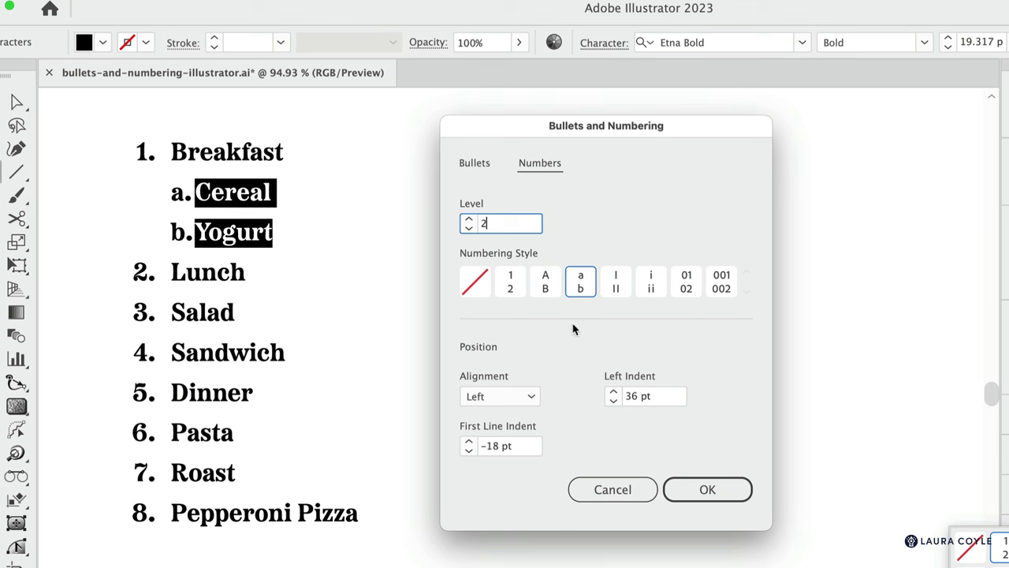
left_click(701, 490)
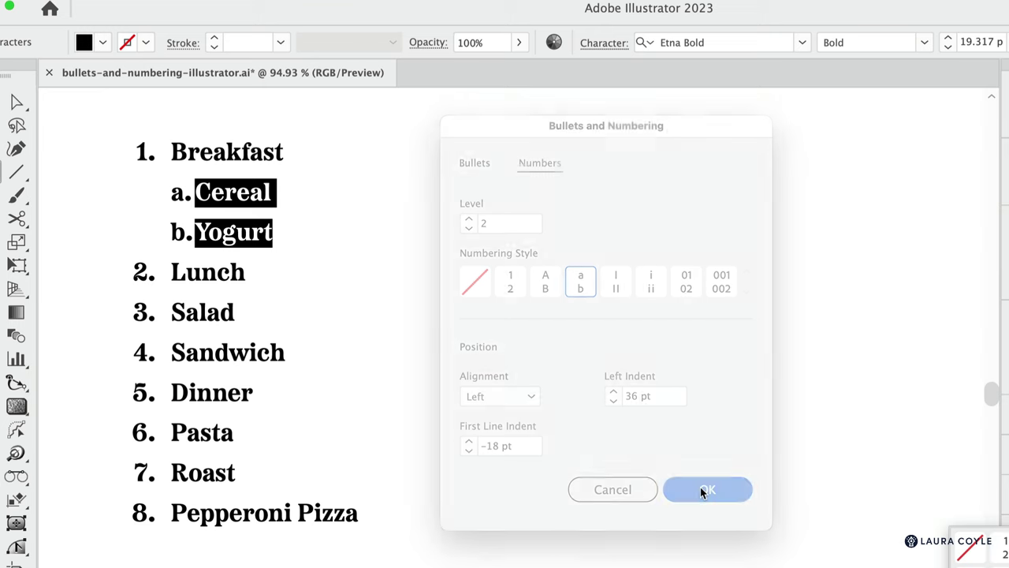
Make Salad and Sandwich Level 2 sub-items lettered a, b under Lunch
left_click(172, 312)
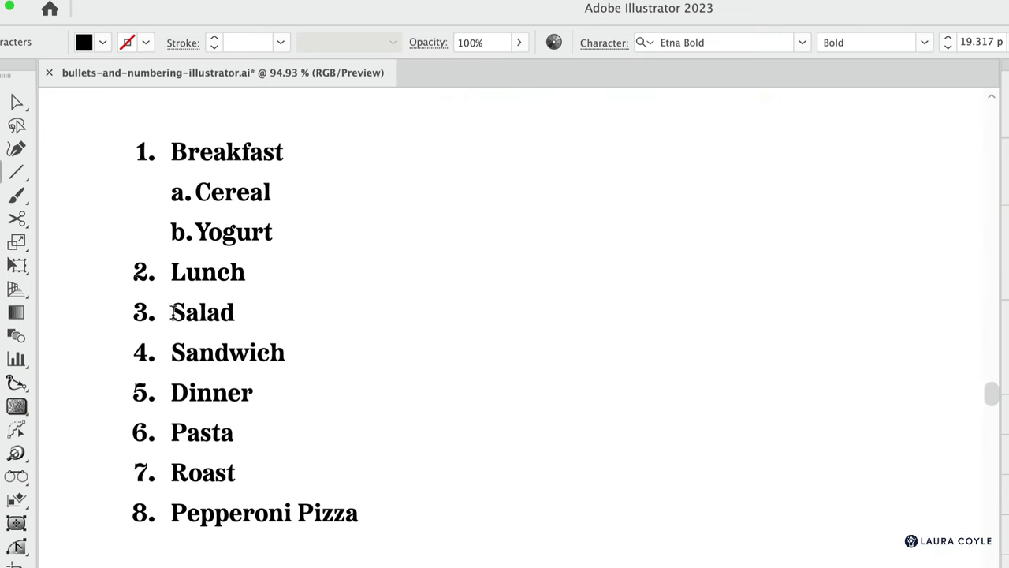
left_click_drag(172, 312, 295, 354)
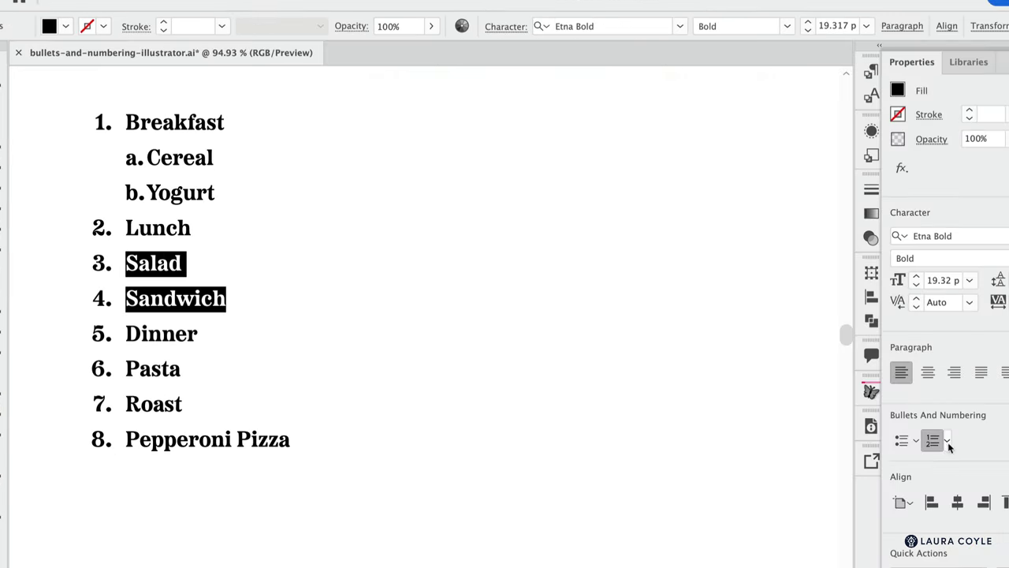
left_click(948, 444)
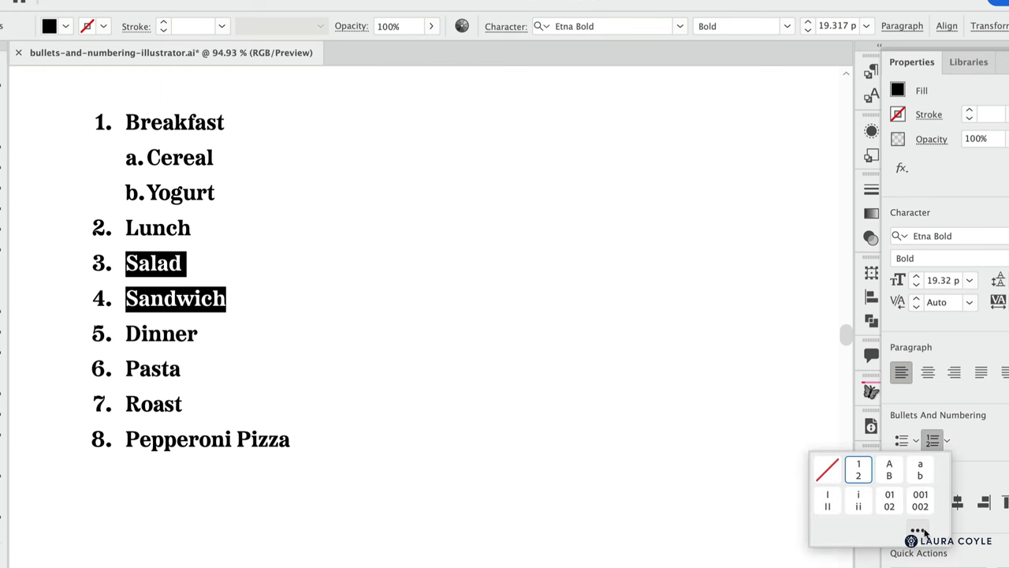
left_click(917, 530)
left_click(387, 181)
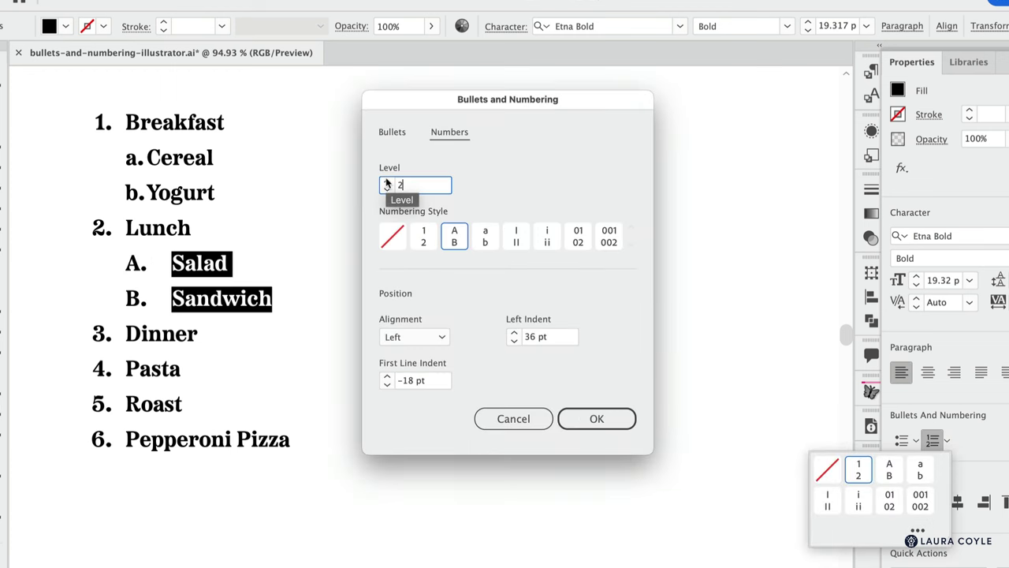
left_click(485, 237)
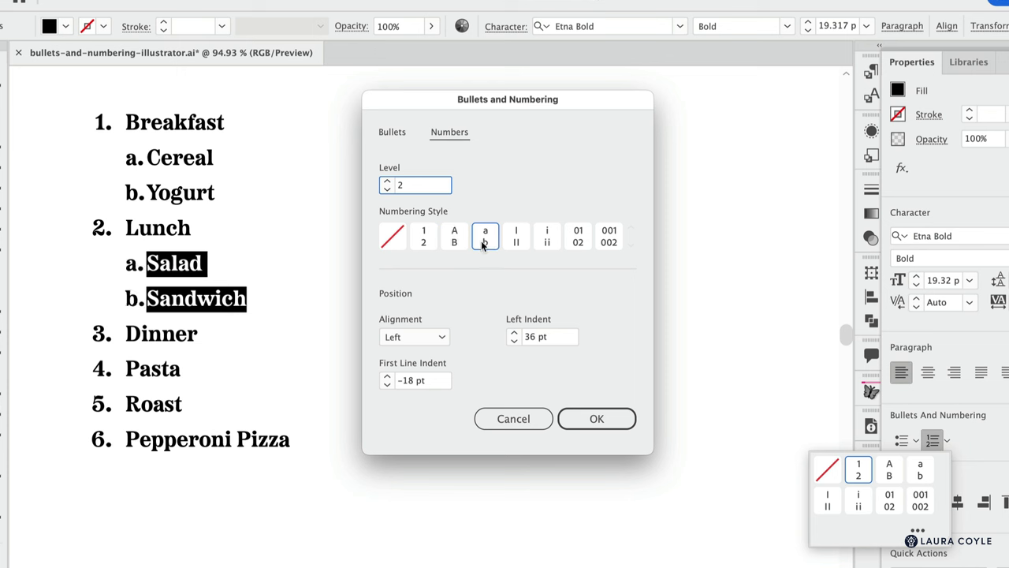
left_click(591, 425)
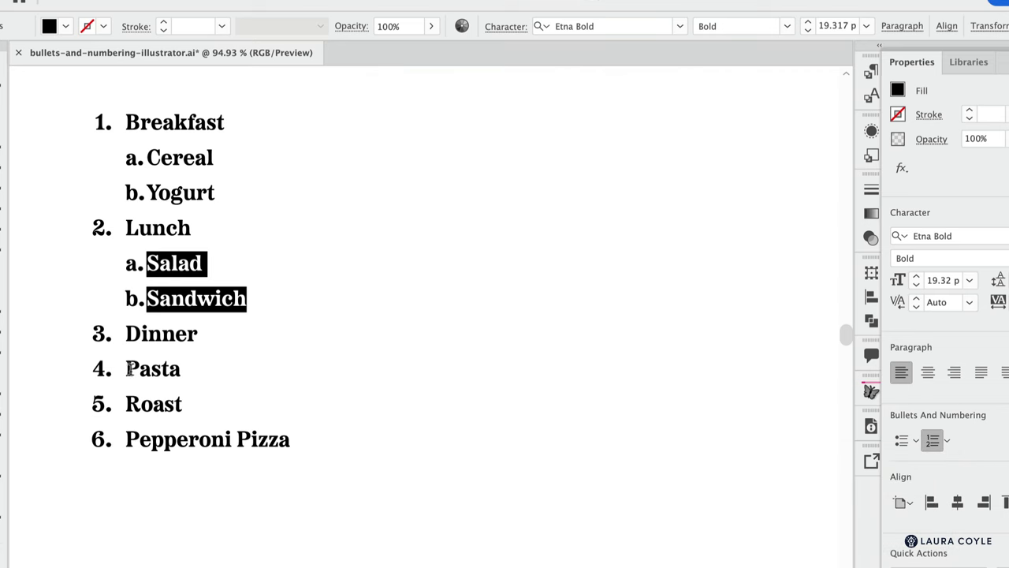
Make Pasta, Roast and Pepperoni Pizza Level 2 sub-items lettered a to c under Dinner
left_click_drag(126, 369, 332, 441)
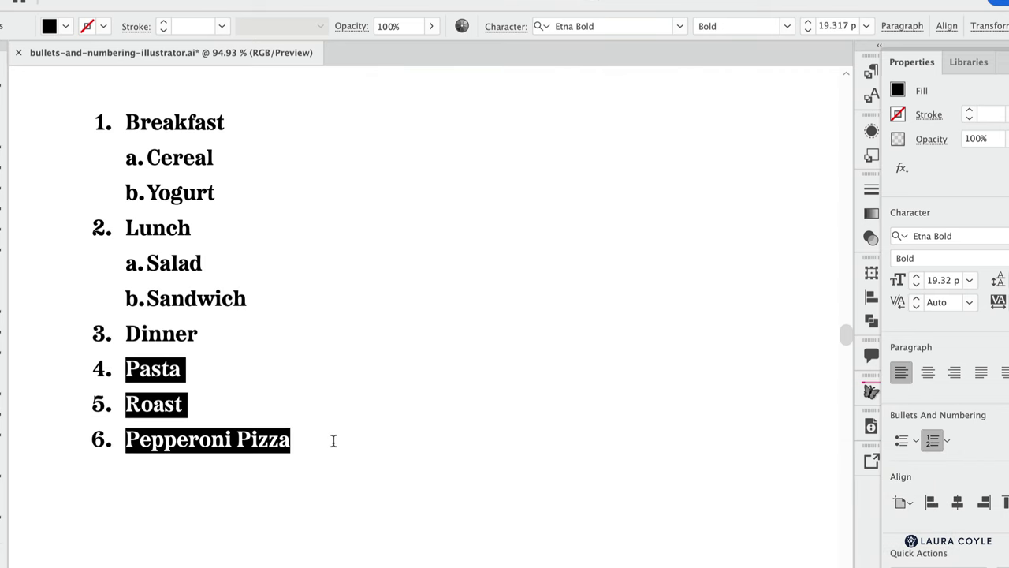
left_click(947, 441)
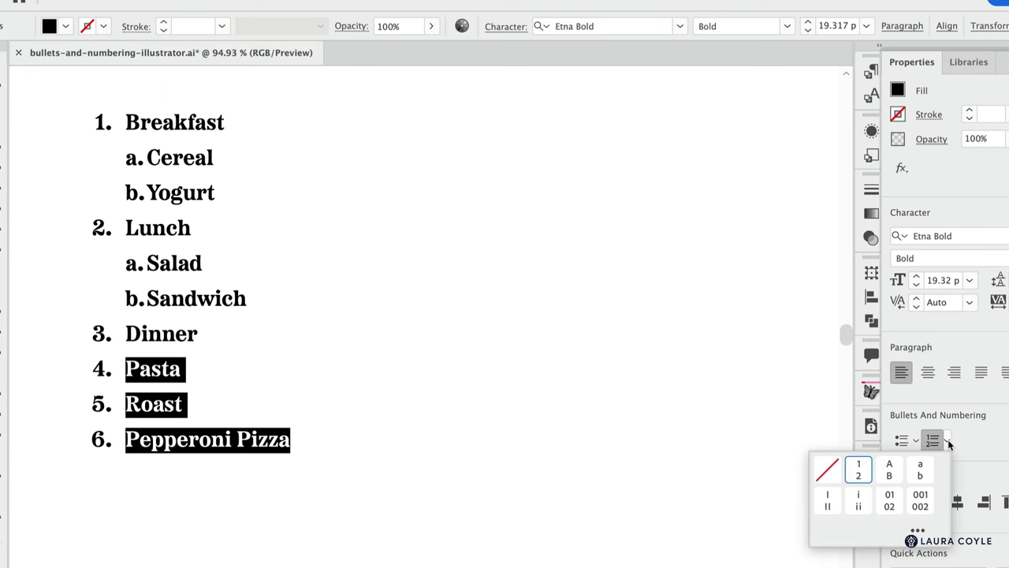
left_click(917, 532)
left_click(387, 180)
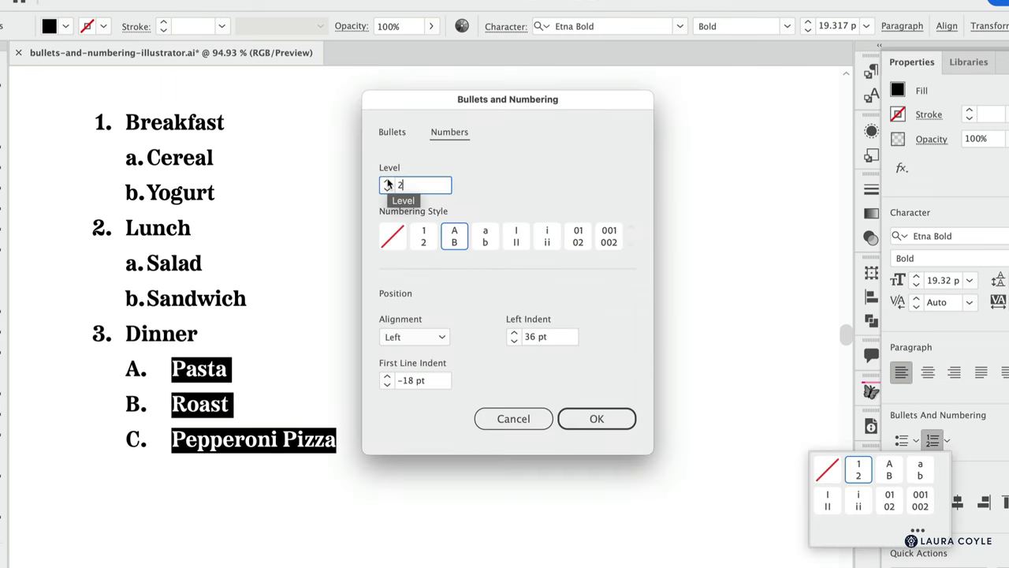
left_click(485, 241)
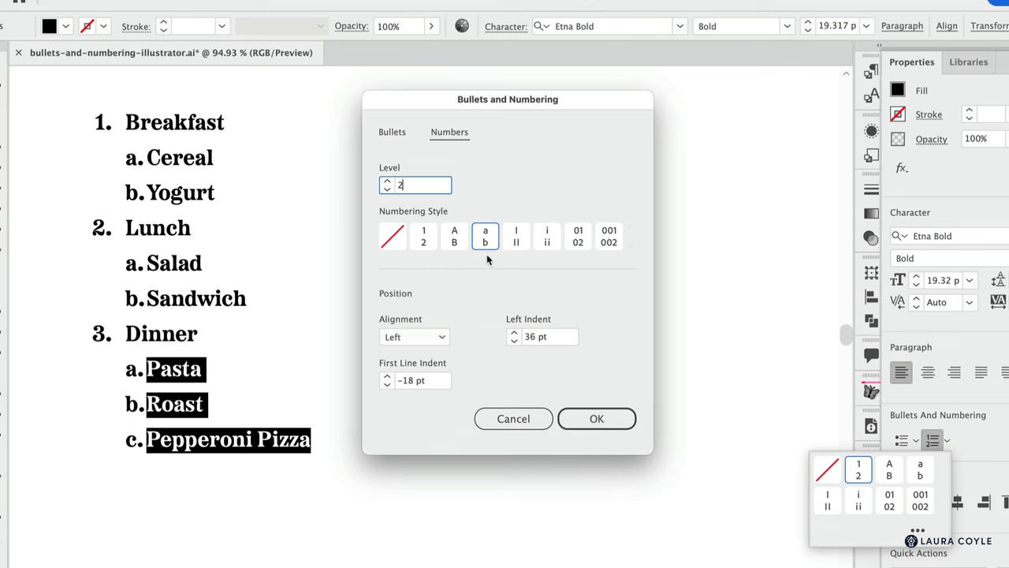
left_click(595, 418)
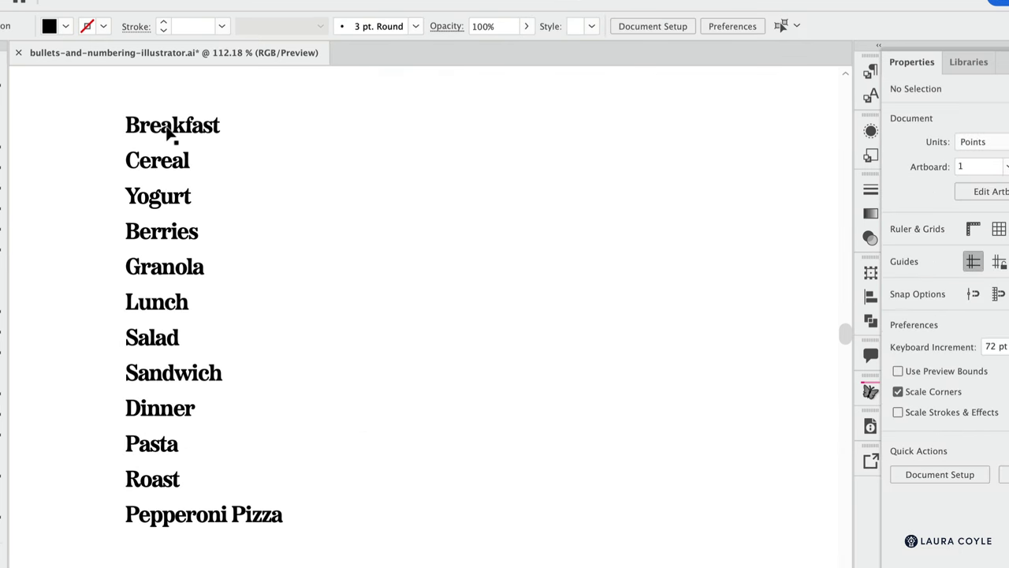
left_click(173, 134)
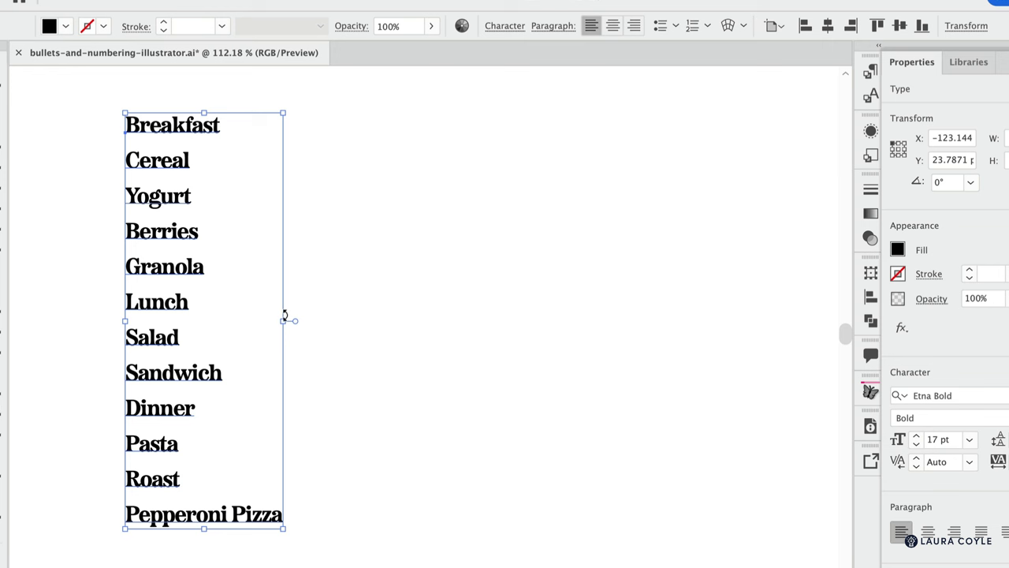
Number the twelve lines and demote Cereal and Yogurt to lettered sub-items under Breakfast
left_click(691, 26)
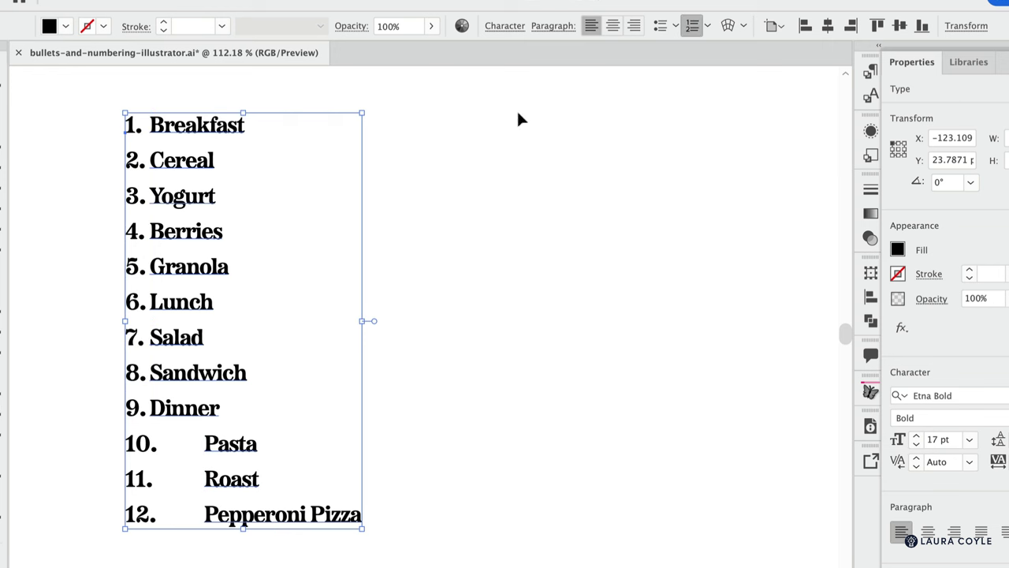
left_click(40, 201)
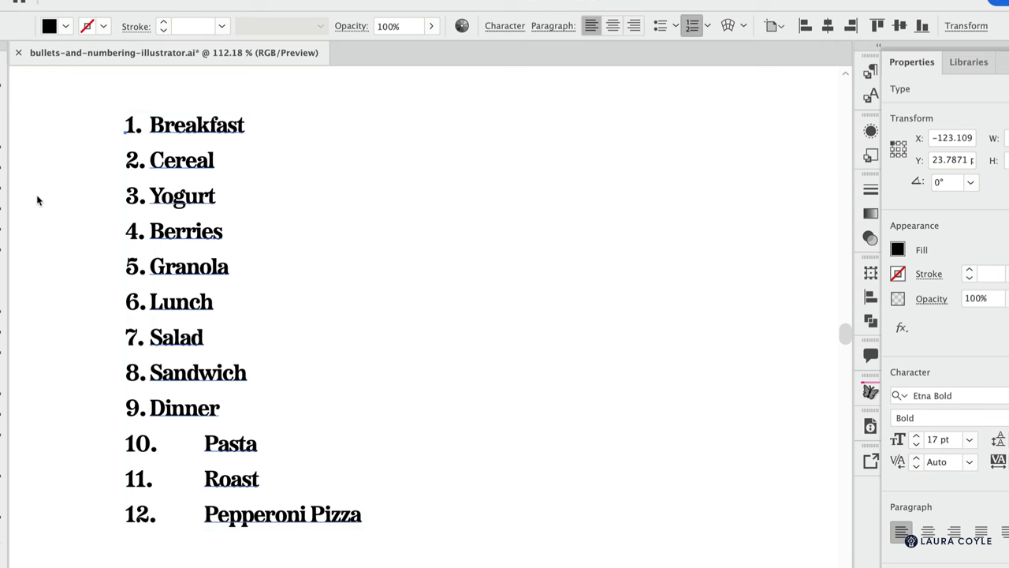
left_click(150, 160)
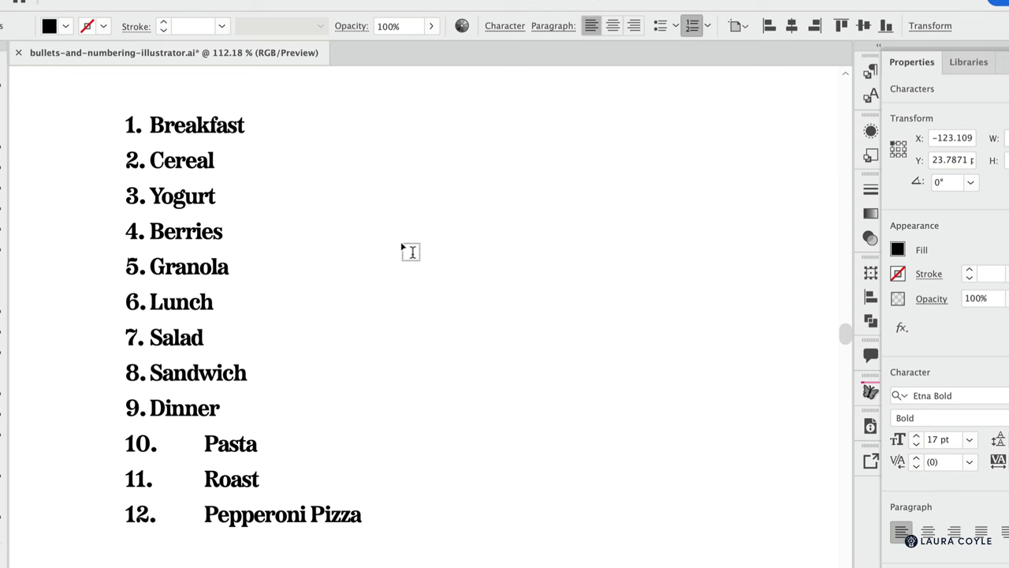
key("Tab")
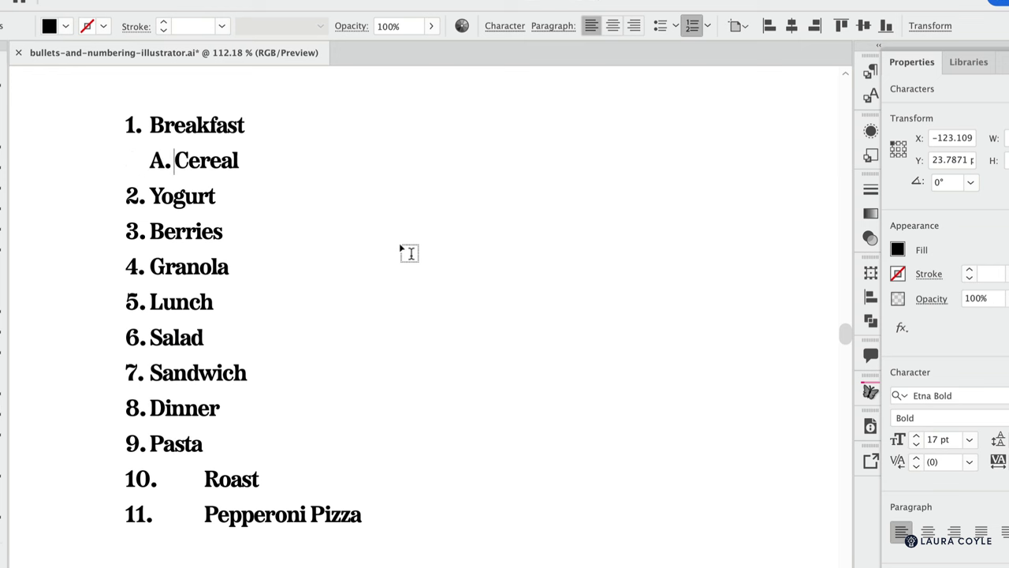
left_click(152, 195)
key("Tab")
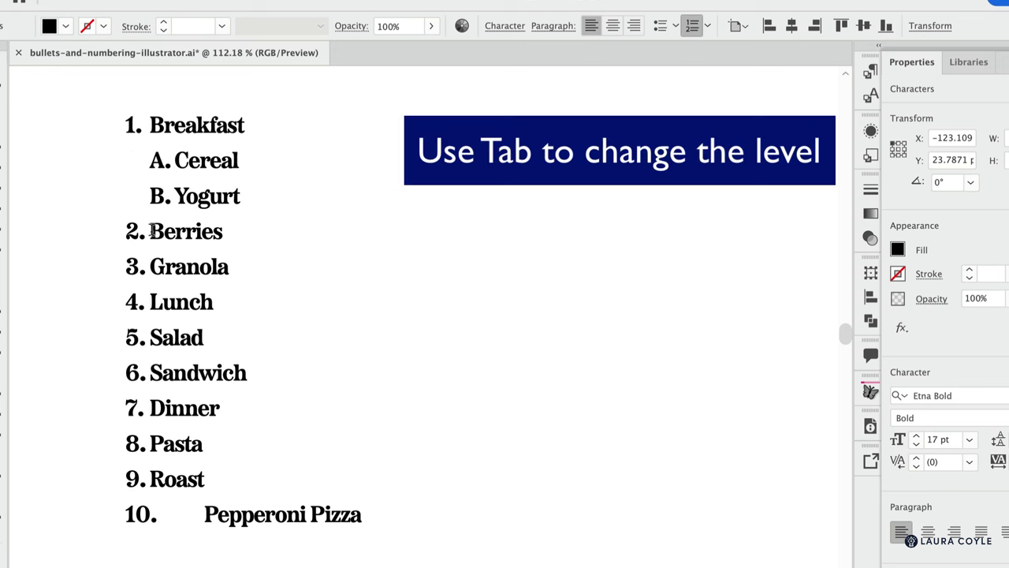
Set Berries and Granola as third-level Roman-numeral items
left_click(153, 230)
key("Tab")
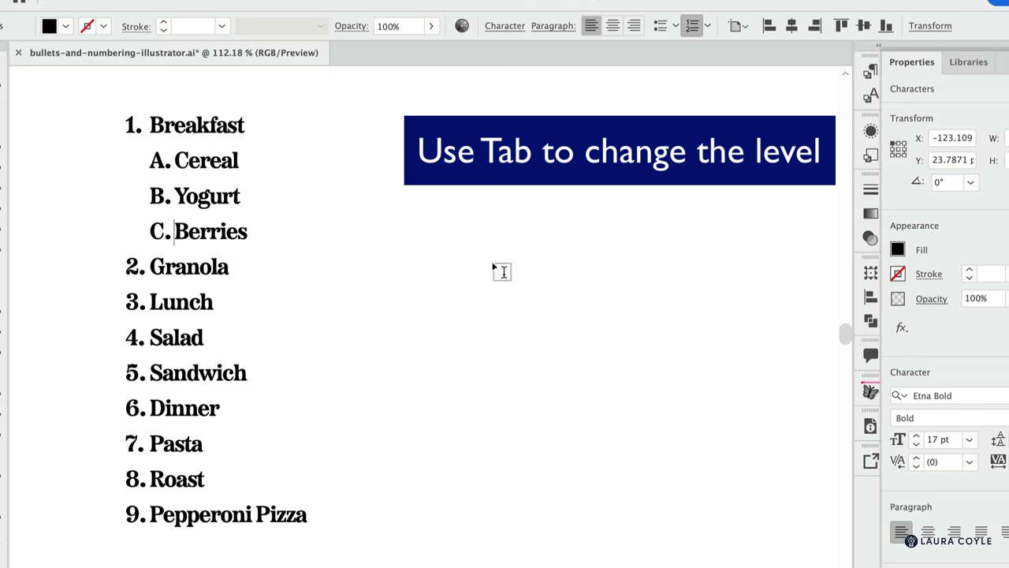
key("Tab")
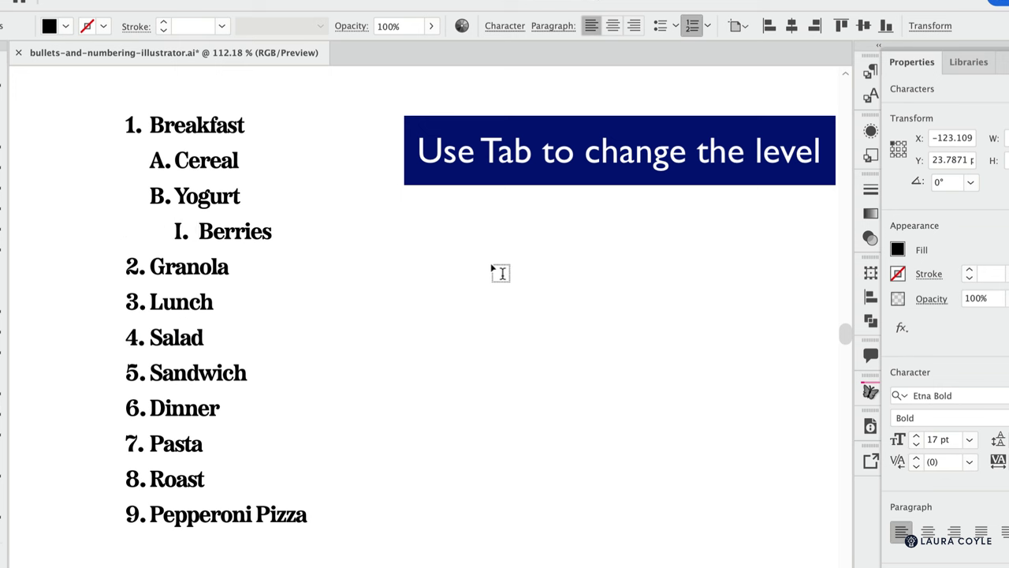
key("Tab")
key("Tab")
key("Tab")
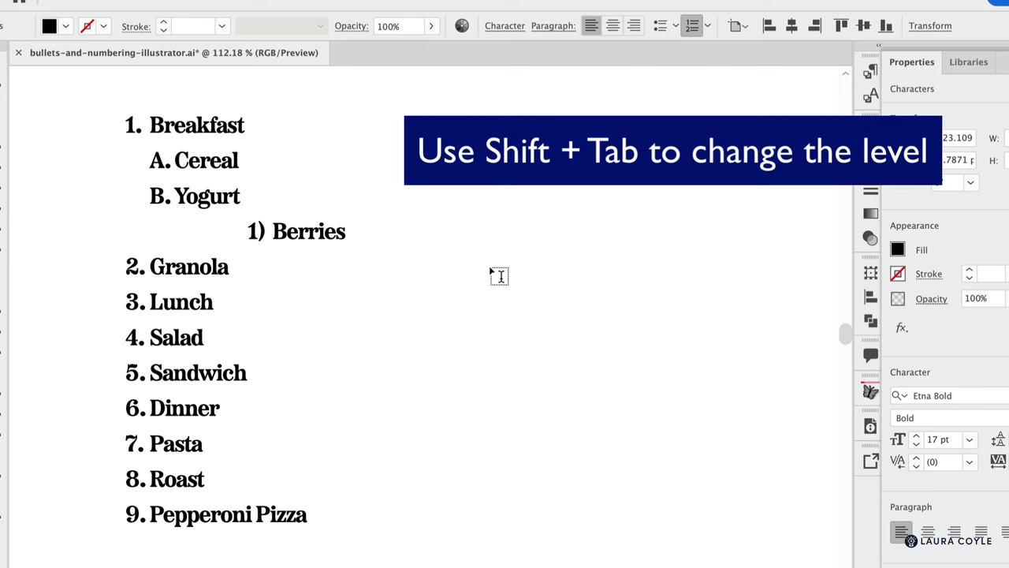
key("shift+Tab")
key("shift+Tab")
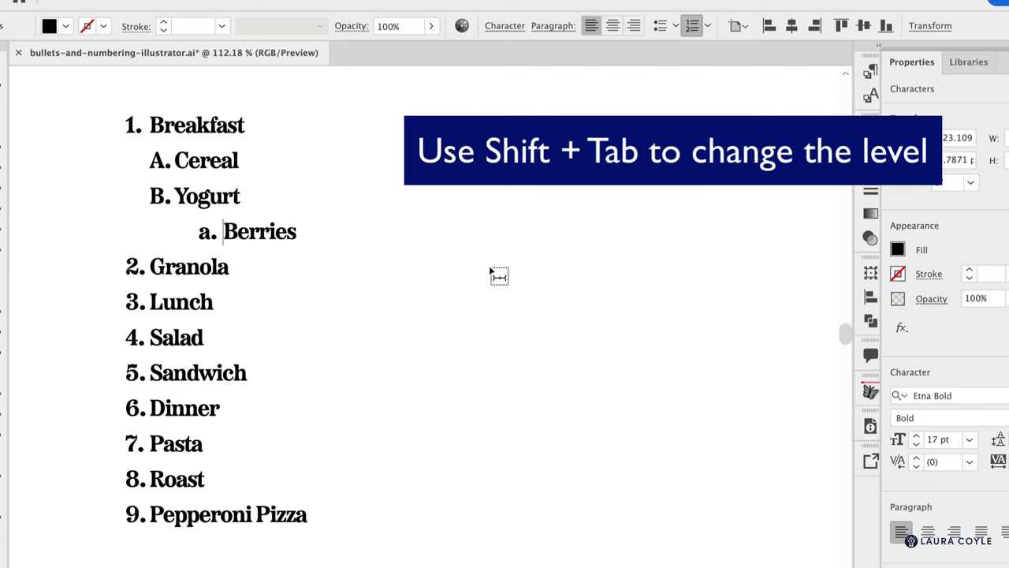
key("shift+Tab")
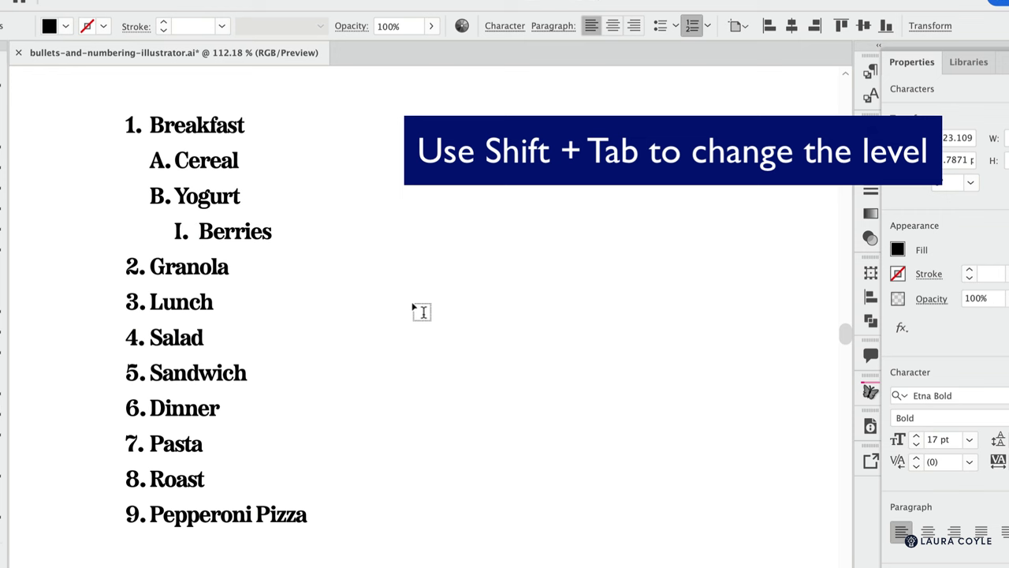
left_click(153, 266)
key("Tab")
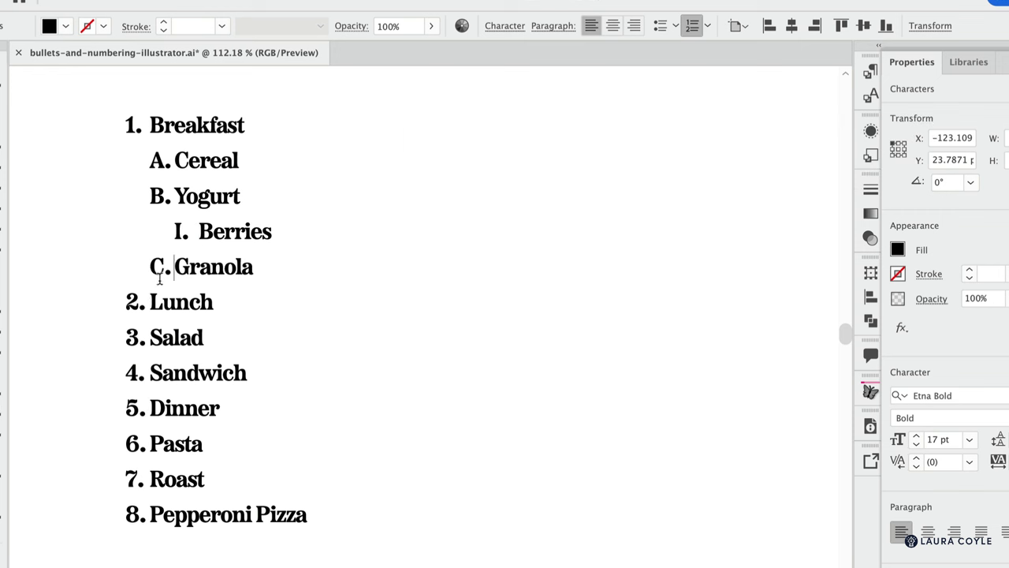
key("Tab")
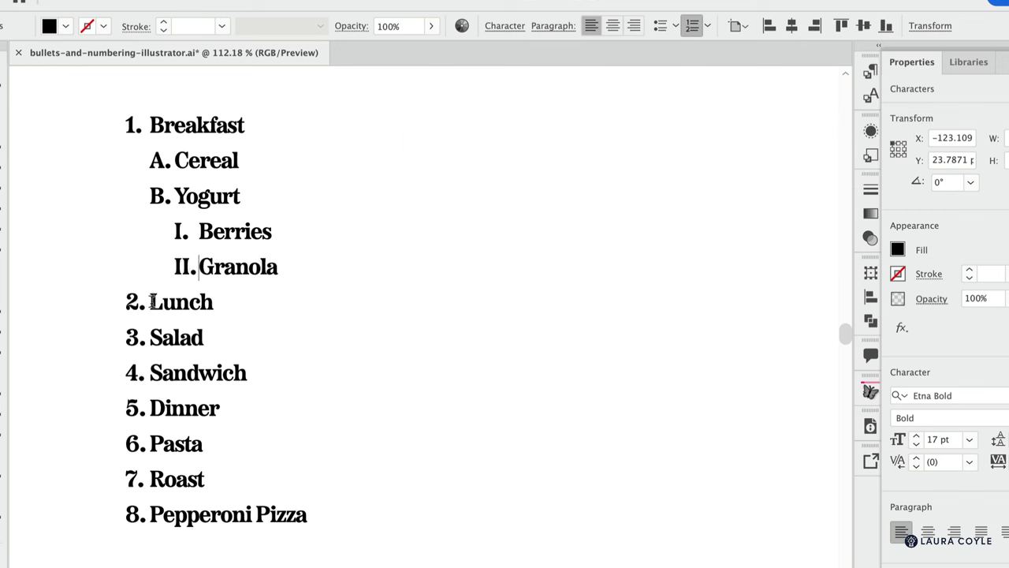
Nest Salad and Sandwich under Lunch, and Pasta, Roast and Pepperoni Pizza under Dinner
left_click(151, 335)
key("Tab")
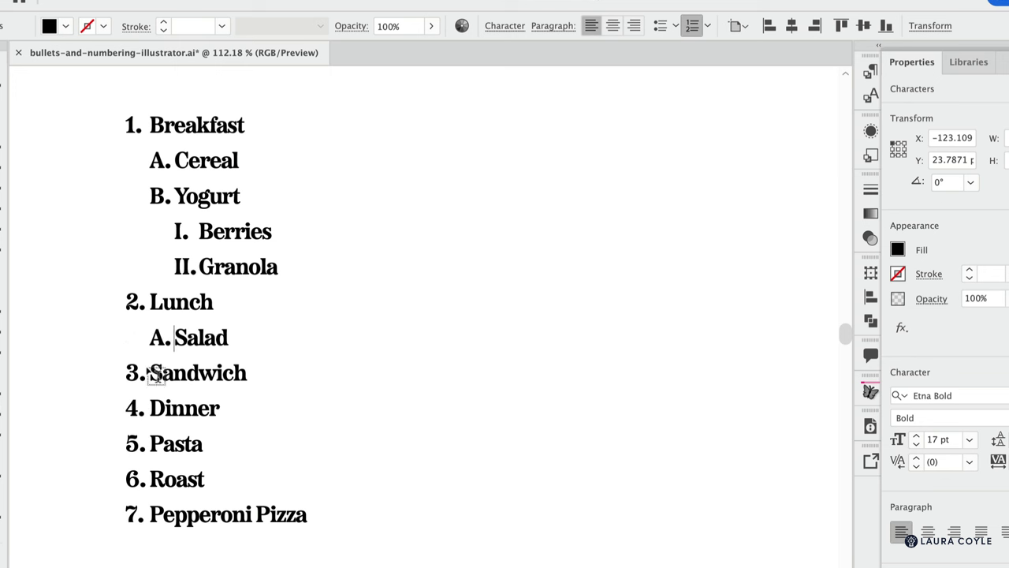
left_click(152, 373)
key("Tab")
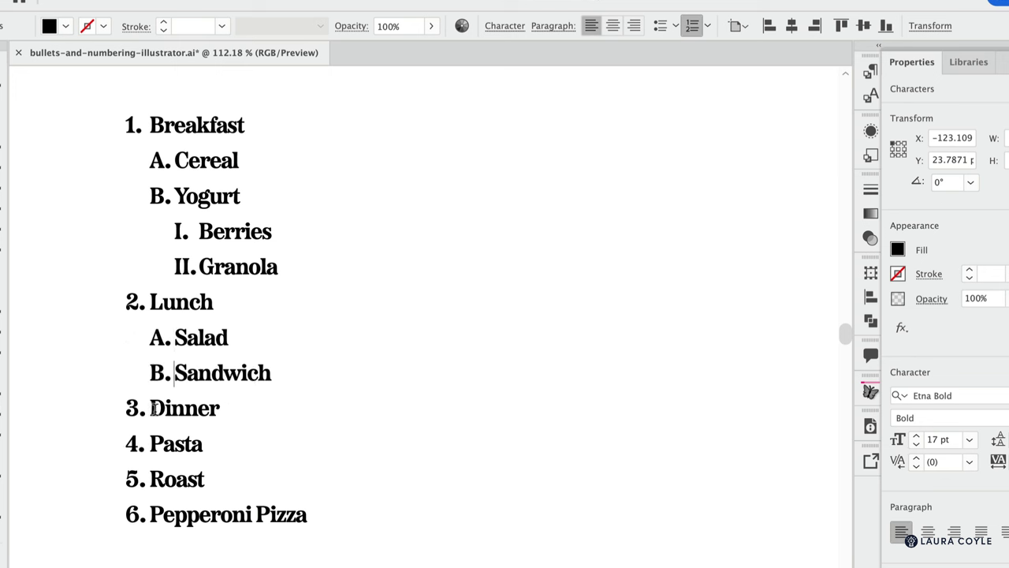
left_click(151, 444)
key("Tab")
left_click(150, 478)
key("Tab")
left_click(151, 513)
key("Tab")
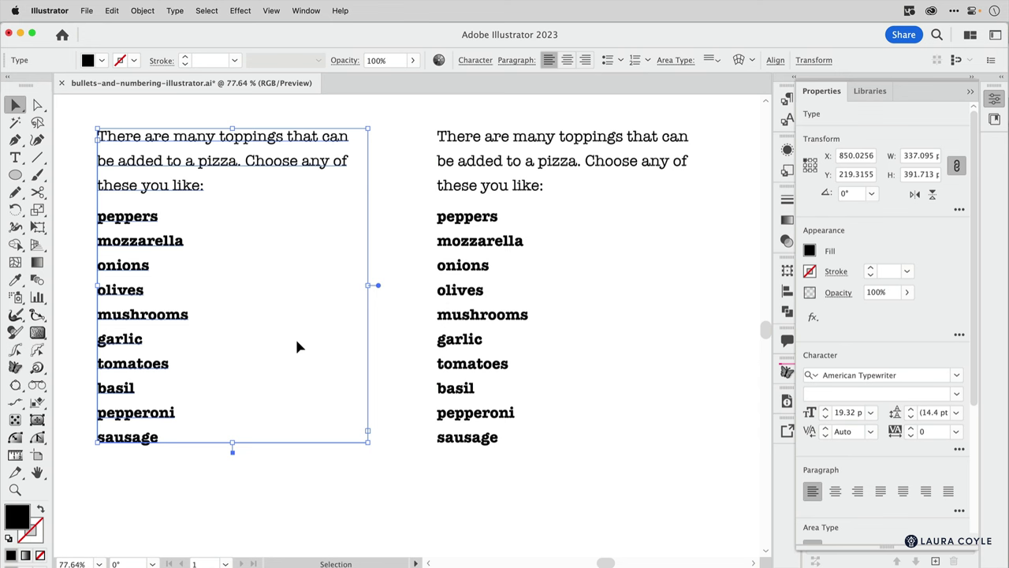
Apply bullets to the toppings from peppers through sausage and open Bullets and Numbering options
left_click(16, 157)
left_click_drag(98, 217, 234, 433)
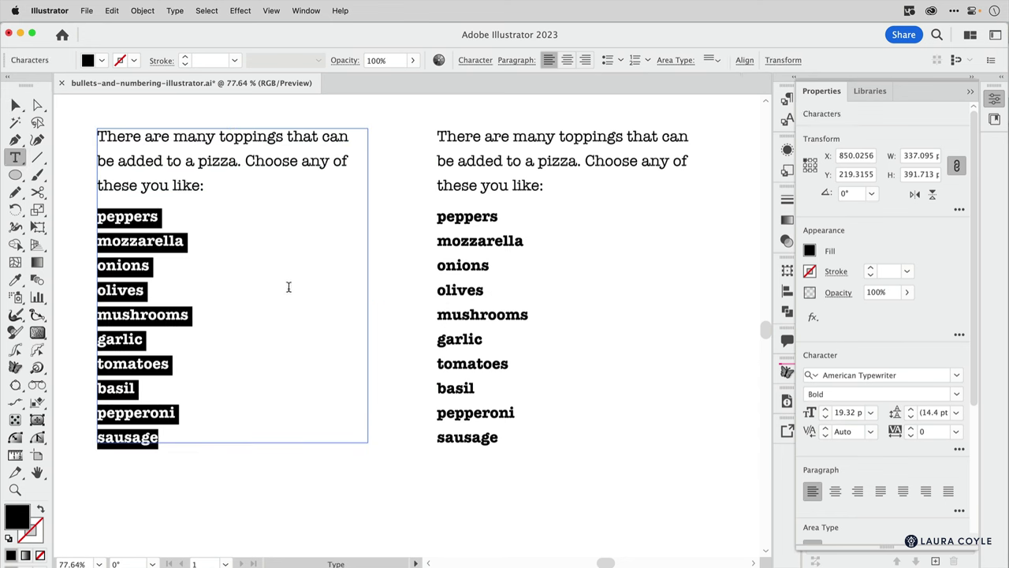
left_click(608, 60)
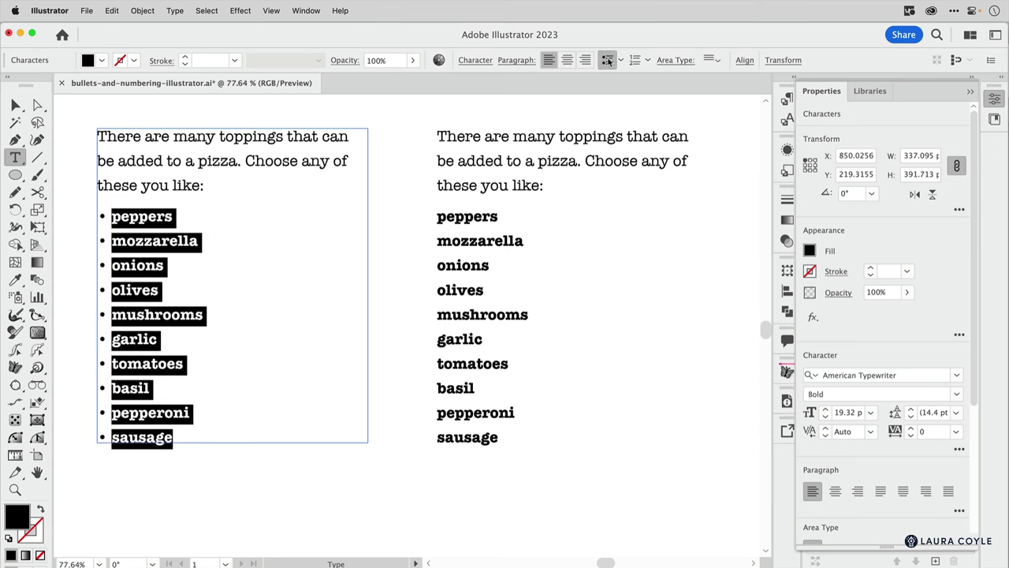
left_click(621, 60)
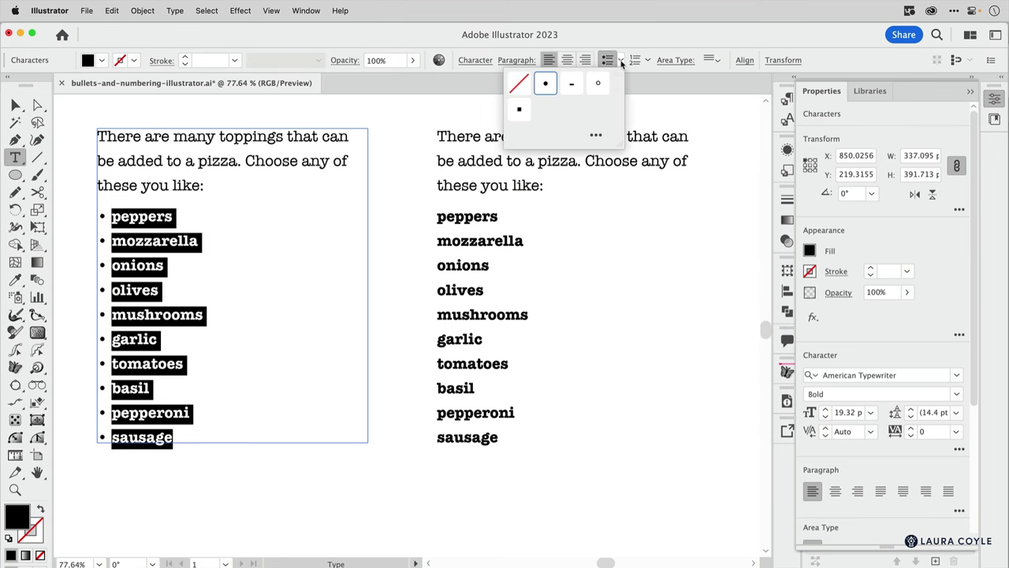
left_click(596, 138)
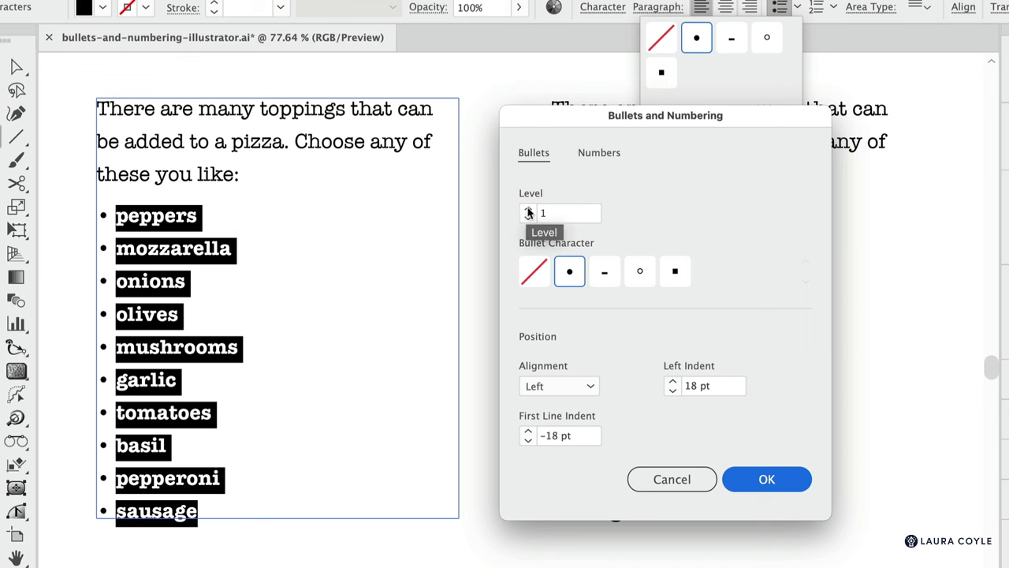
Preview the bullet list at levels 2 through 9
left_click(528, 210)
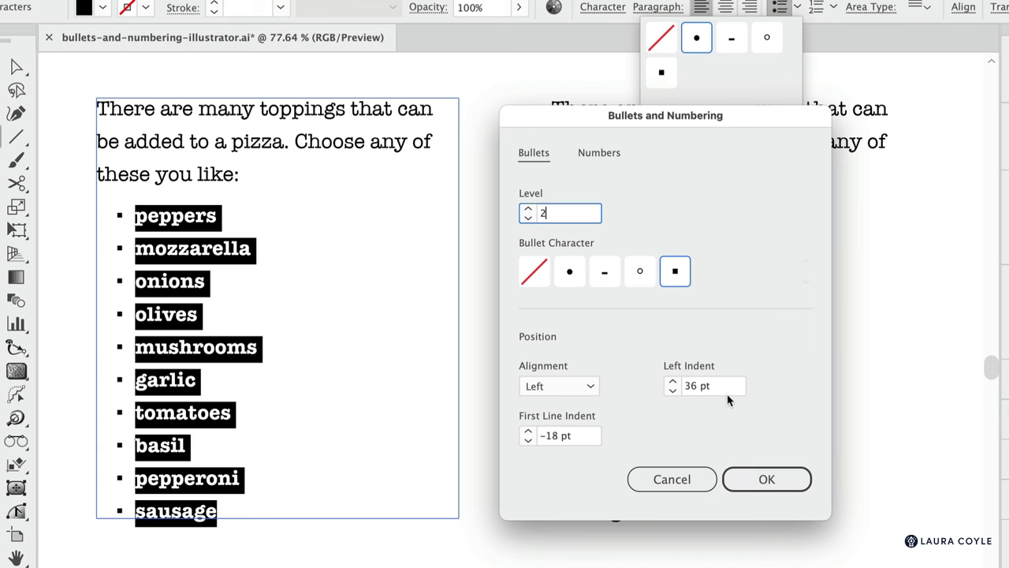
left_click(528, 210)
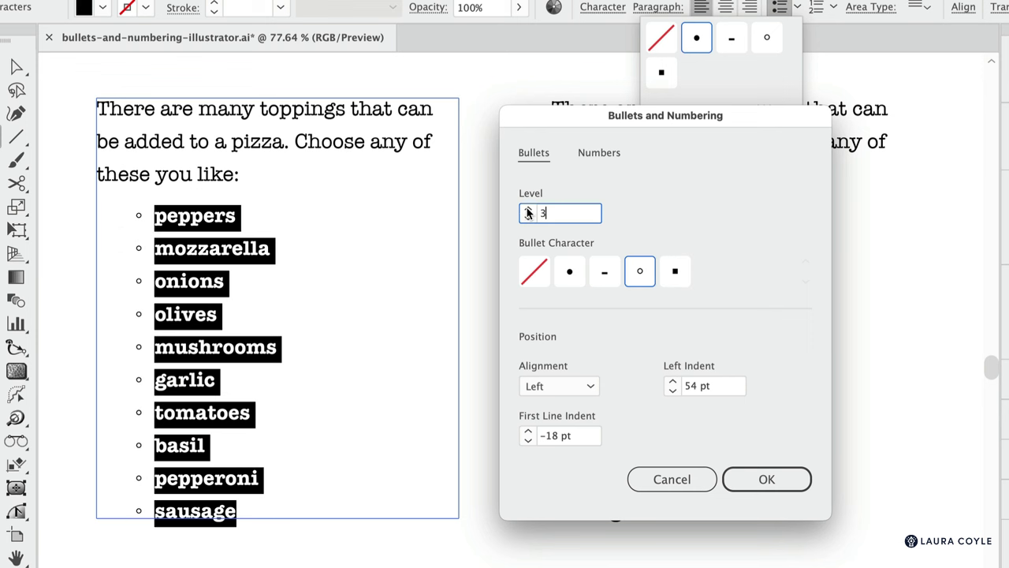
left_click(528, 209)
left_click(528, 210)
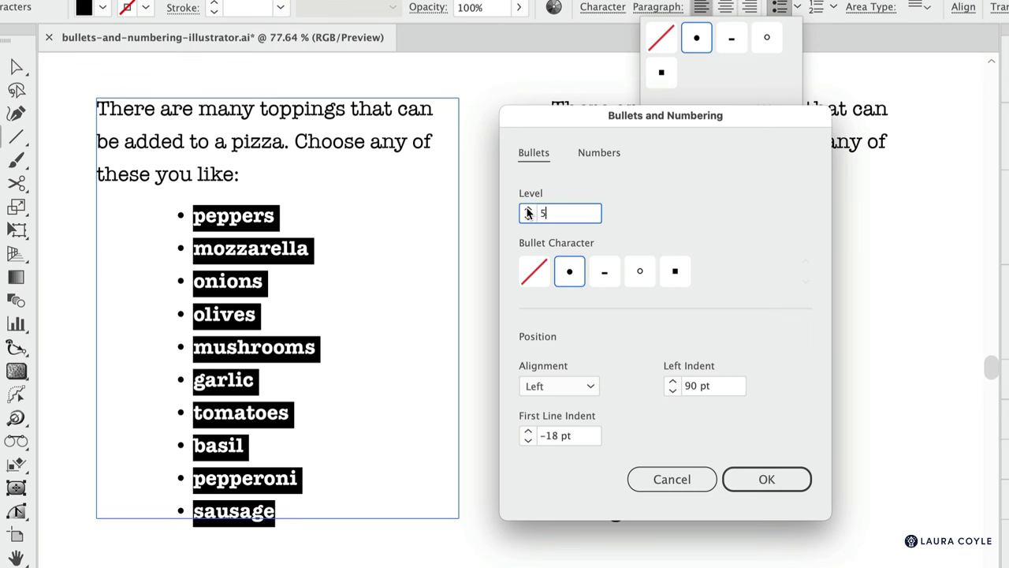
left_click(528, 210)
left_click(529, 210)
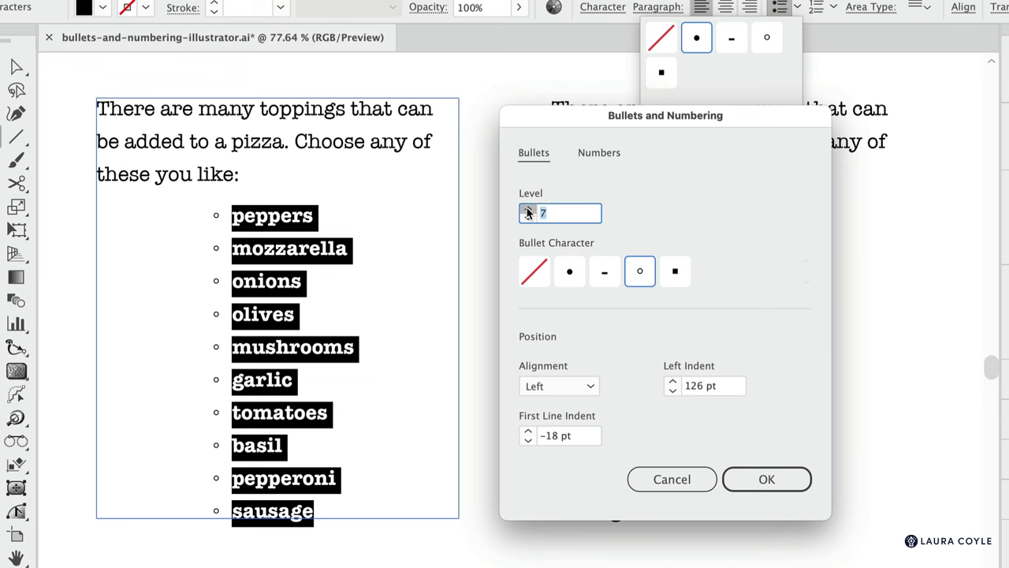
left_click(528, 210)
left_click(528, 210)
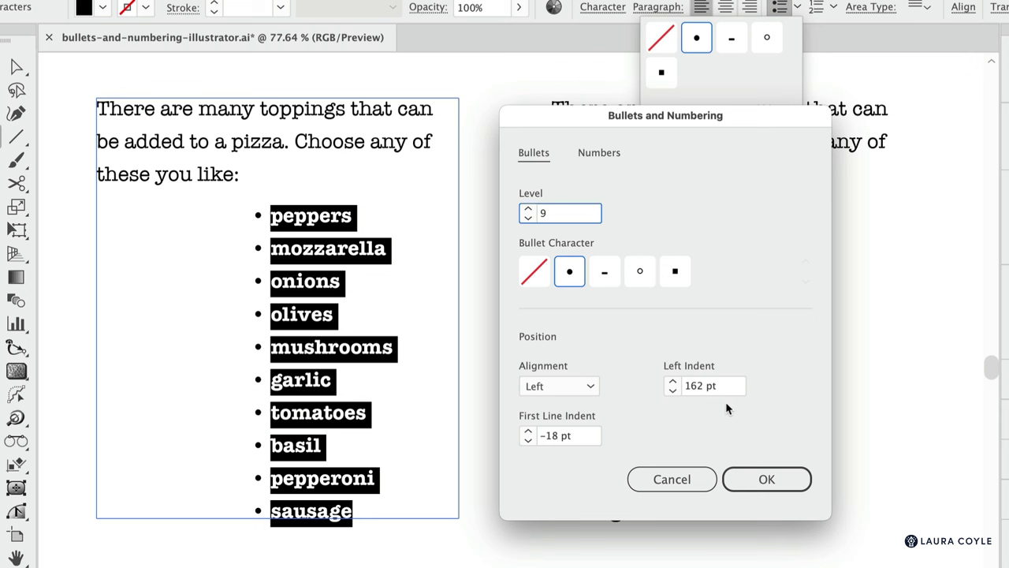
Set the bullet level back to 1 with a 30 pt left indent and apply
left_click_drag(563, 213, 540, 213)
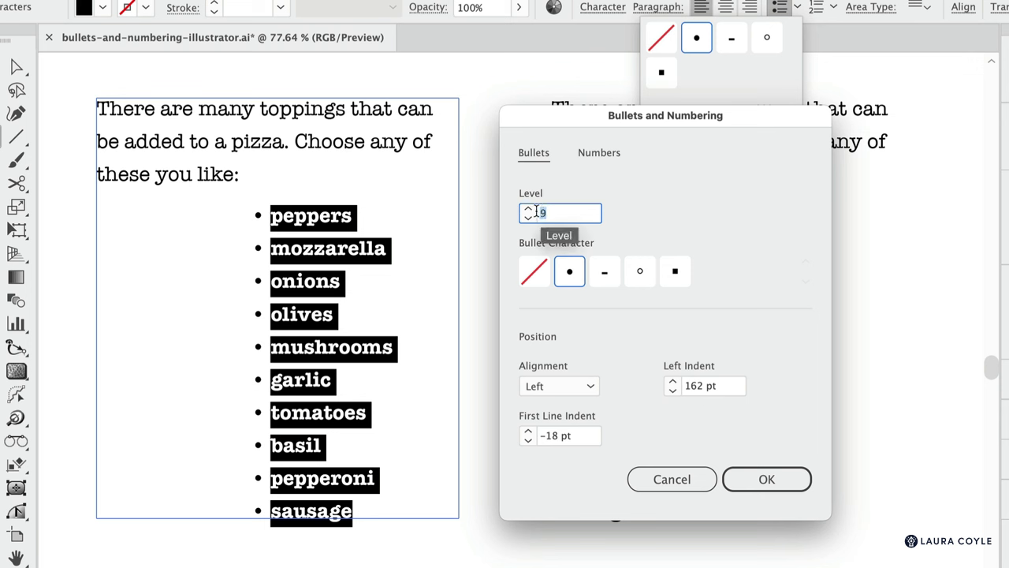
type("1")
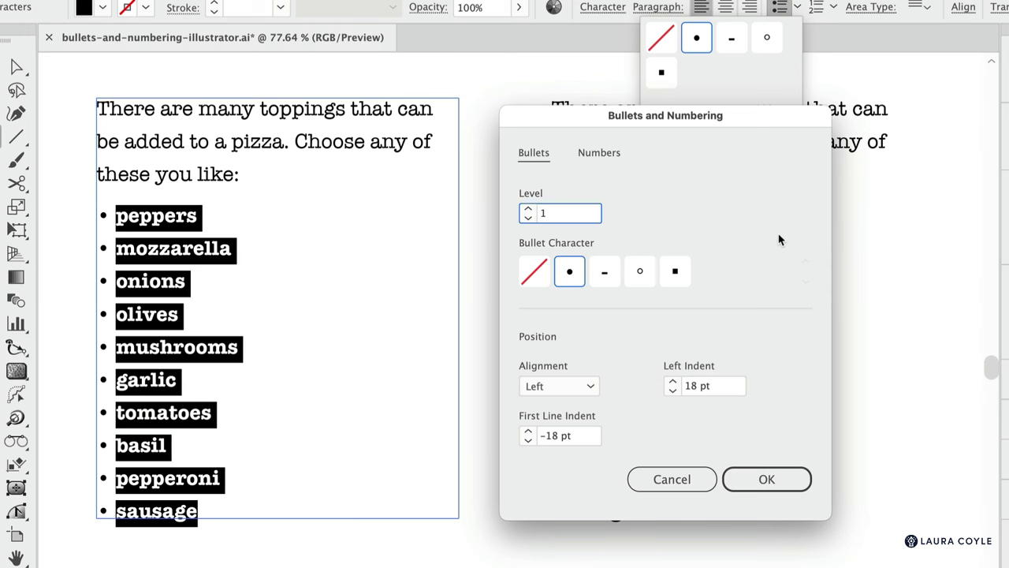
left_click_drag(683, 386, 697, 386)
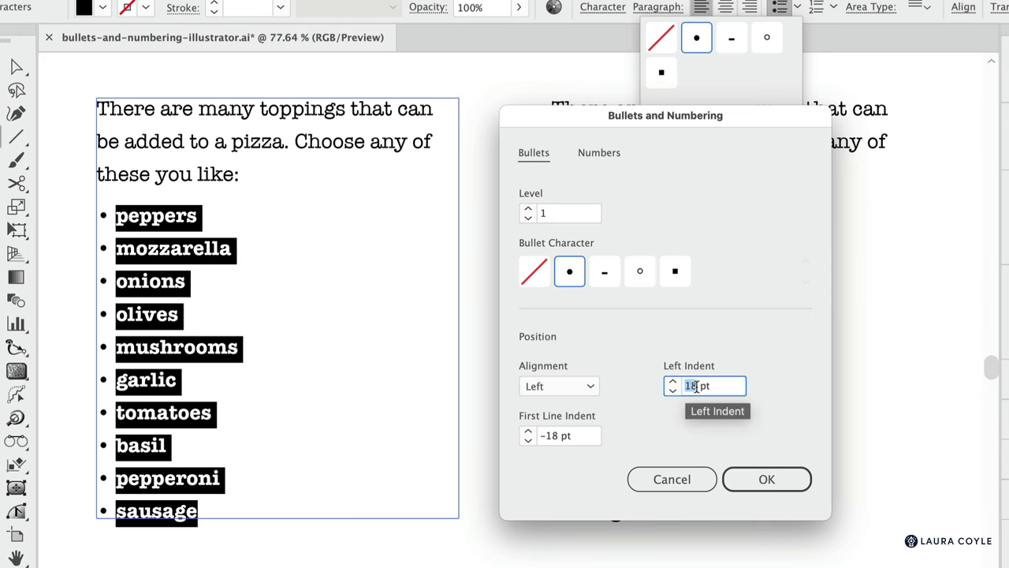
type("30")
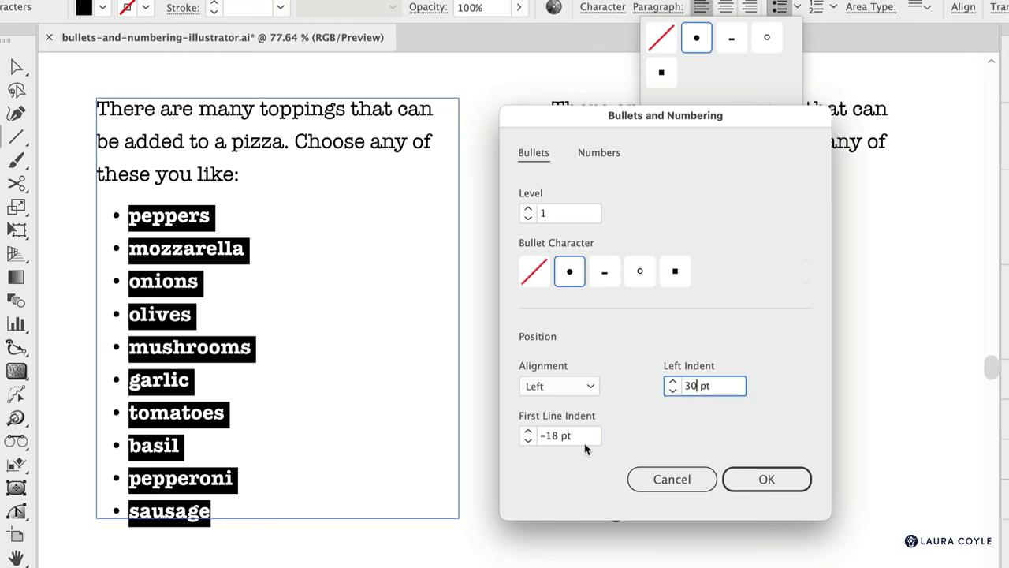
left_click(748, 482)
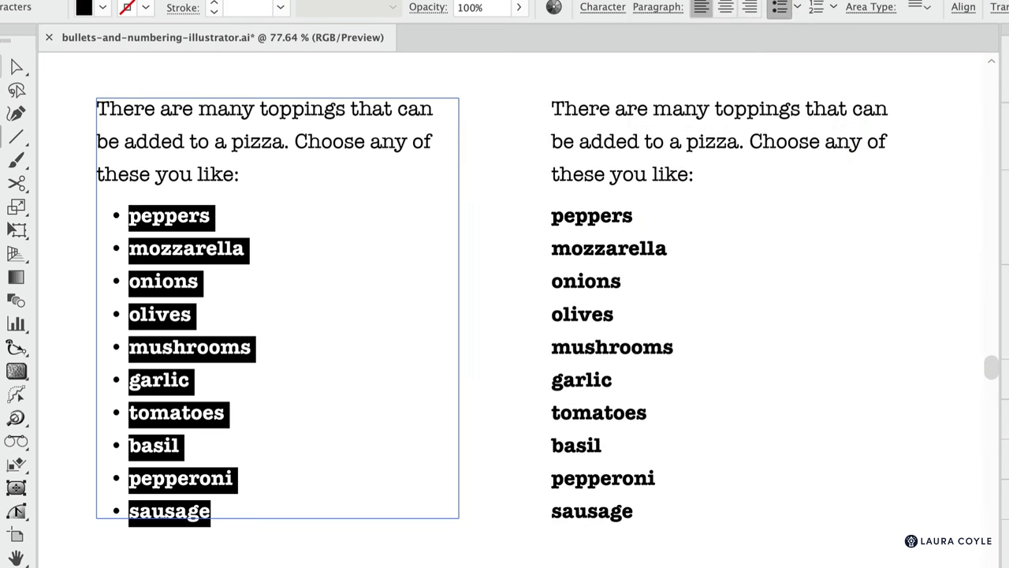
Number the ten toppings in the second text frame and open the numbering options
left_click(16, 67)
scroll(520, 234, "right", 10)
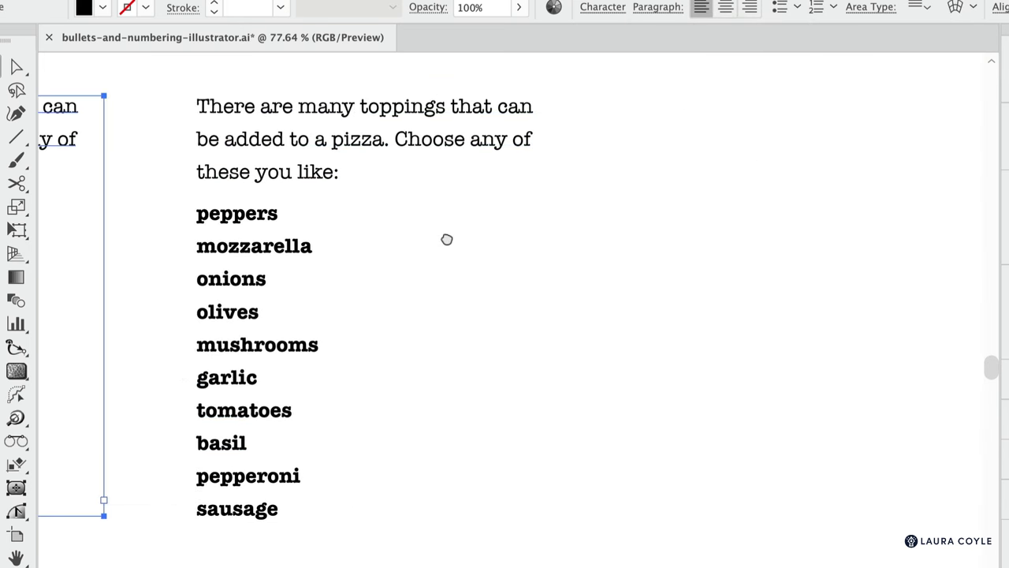
left_click(378, 148)
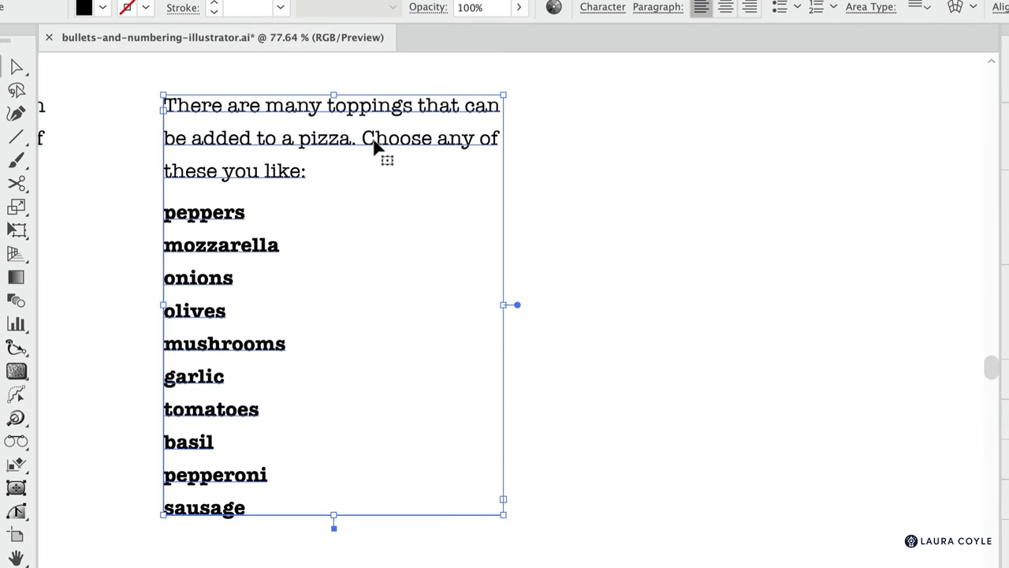
left_click_drag(164, 212, 308, 509)
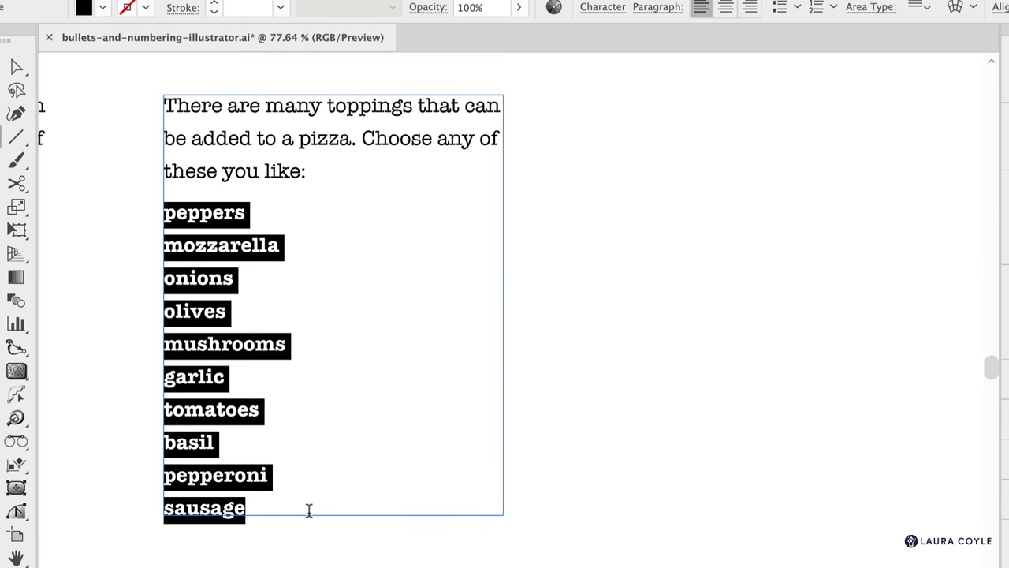
left_click(817, 8)
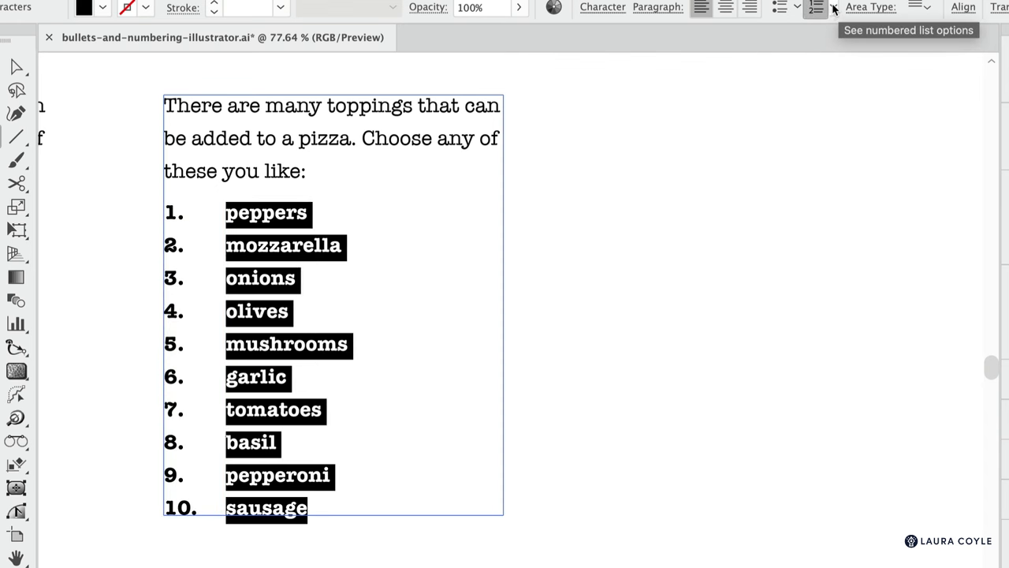
left_click(833, 8)
left_click(801, 108)
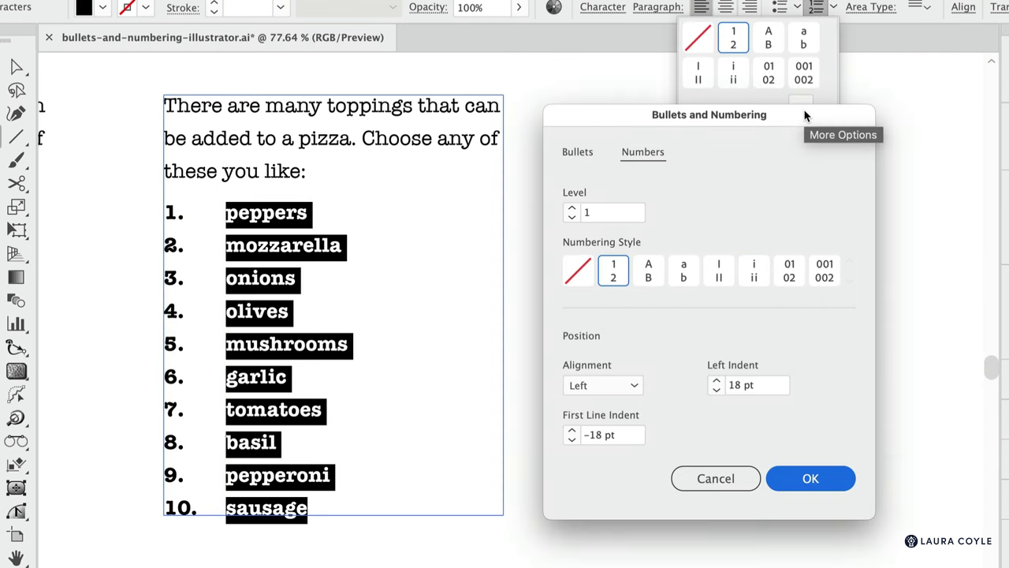
Preview numbering levels 2 through 9, then set the level back to 1
left_click(571, 209)
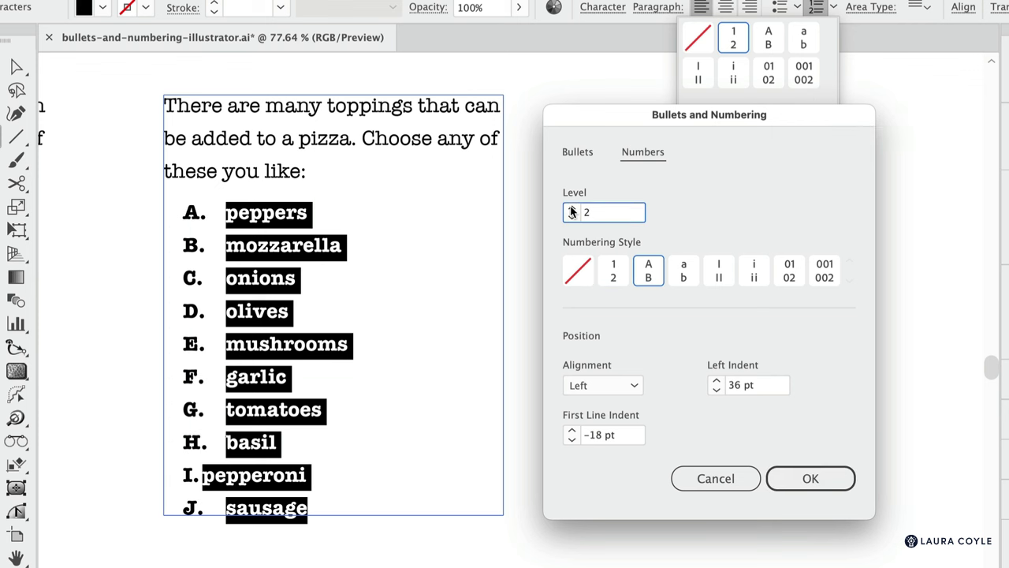
left_click(571, 208)
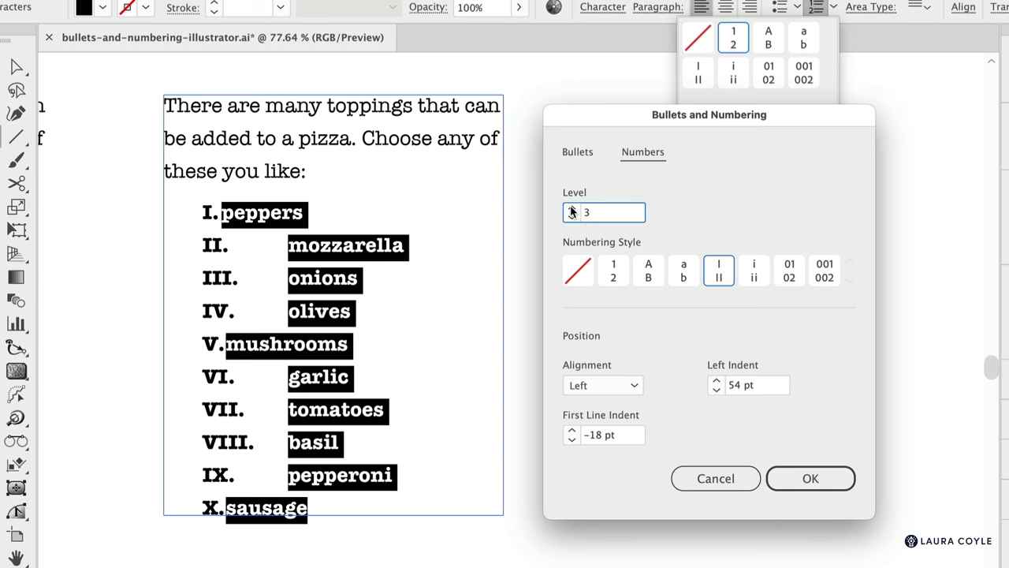
left_click(572, 209)
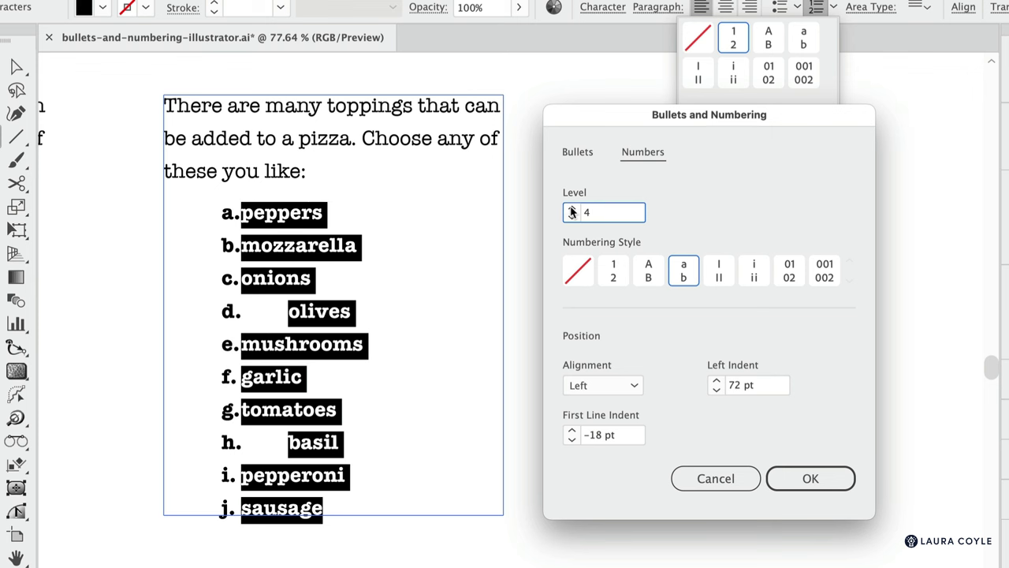
left_click(572, 208)
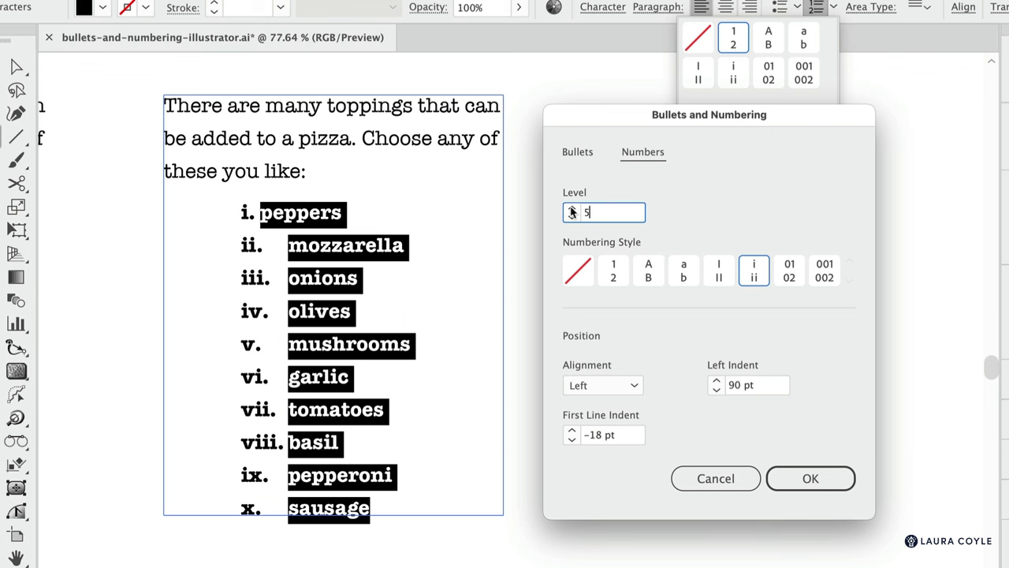
left_click(571, 209)
left_click(571, 209)
left_click(572, 209)
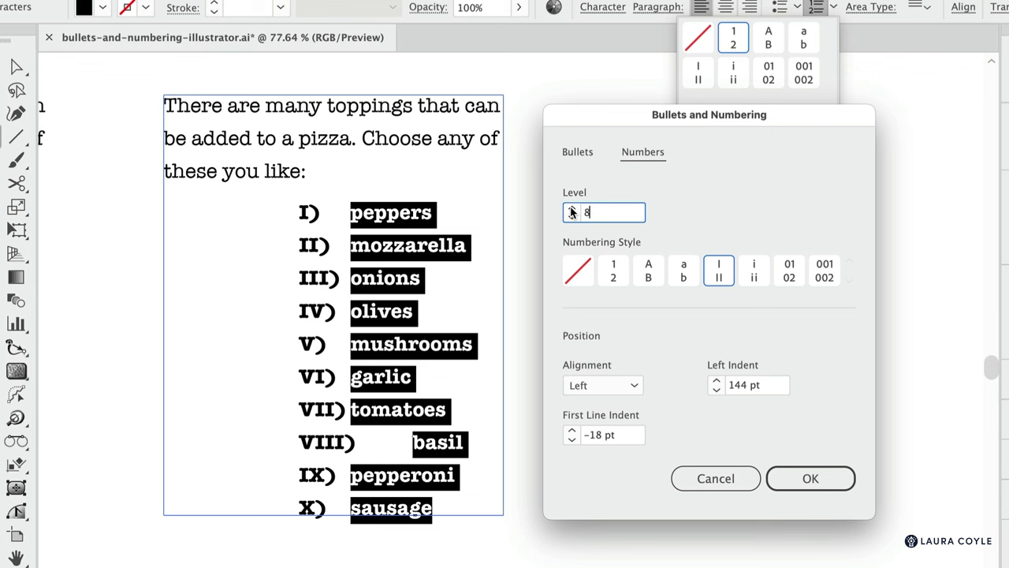
left_click(571, 209)
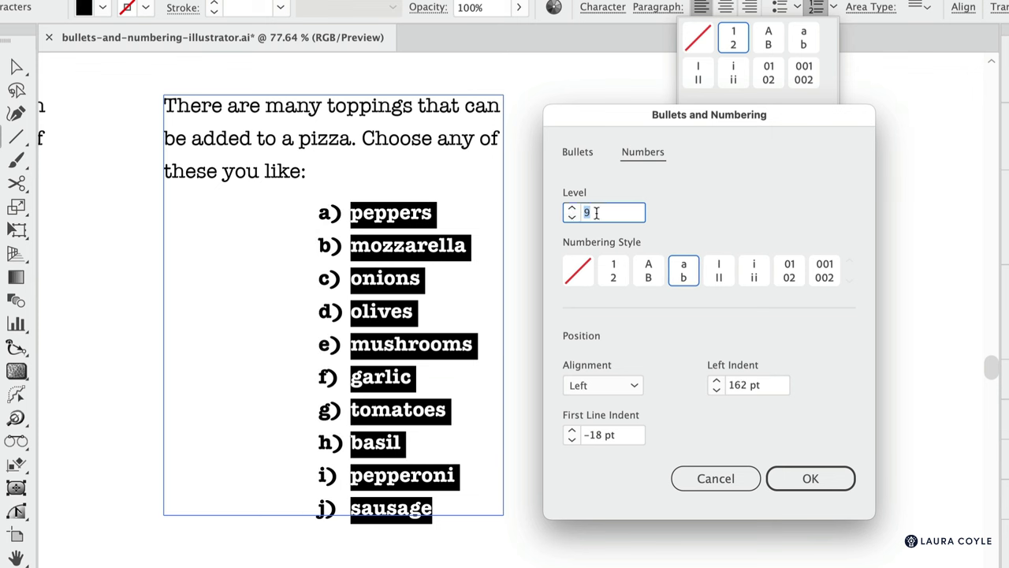
type("1")
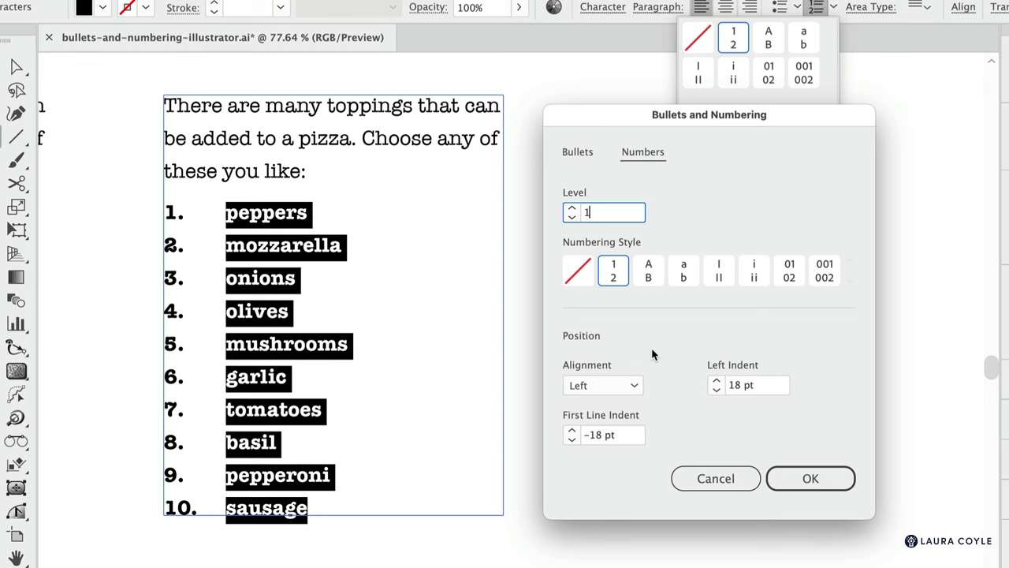
Set the list number alignment to Right after briefly trying Center
left_click(631, 386)
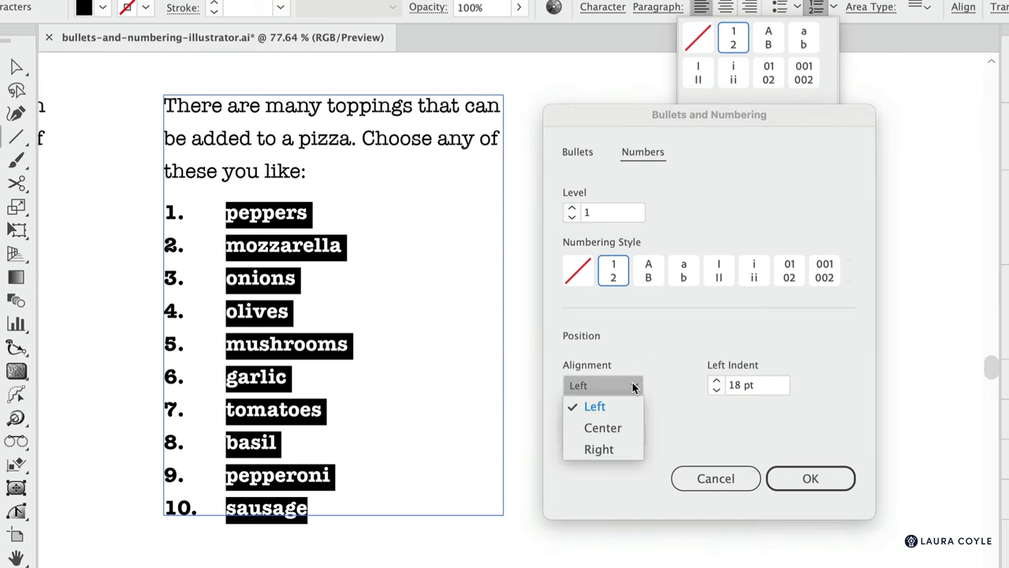
left_click(607, 450)
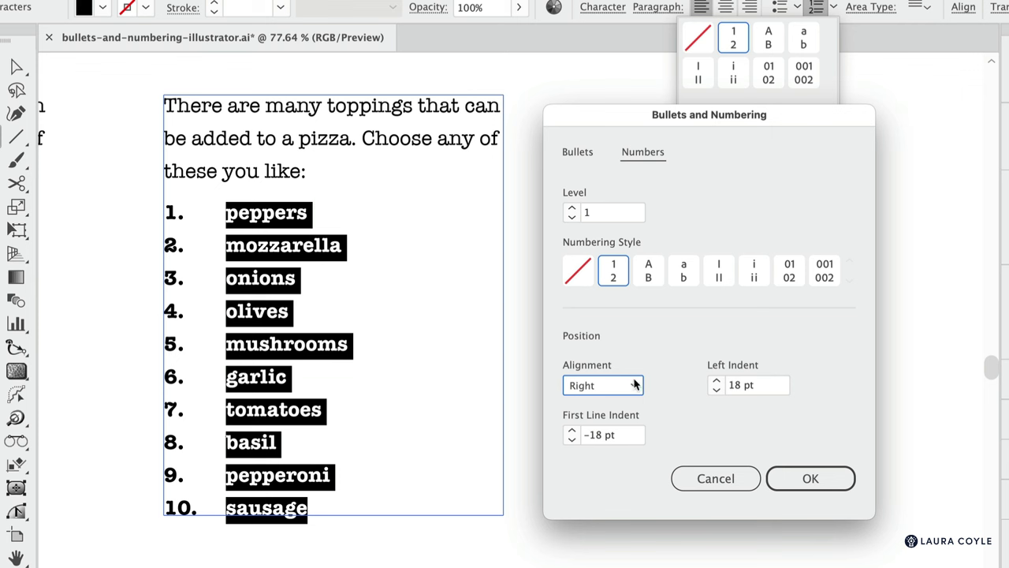
left_click(637, 385)
left_click(622, 426)
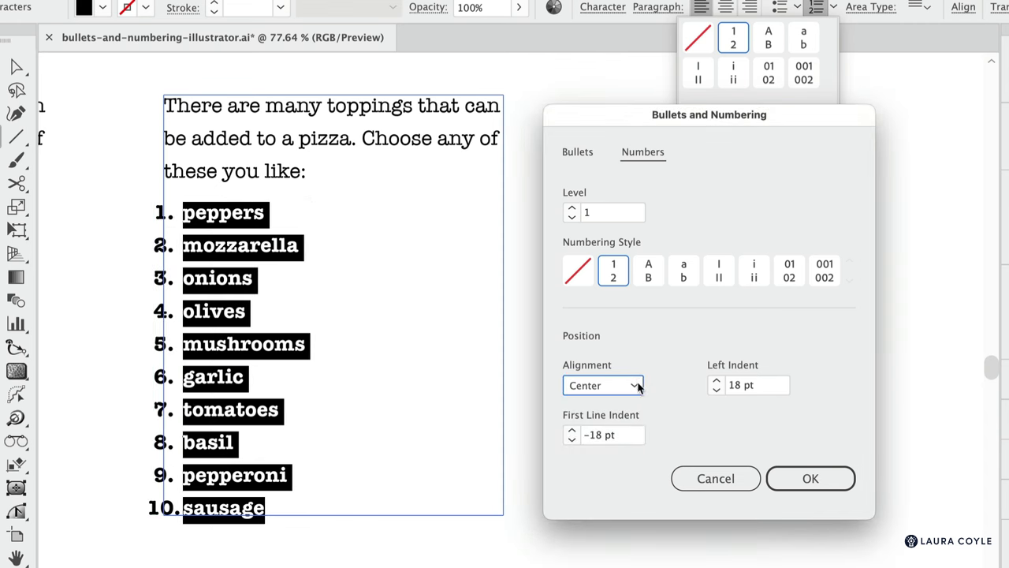
left_click(637, 385)
left_click(610, 449)
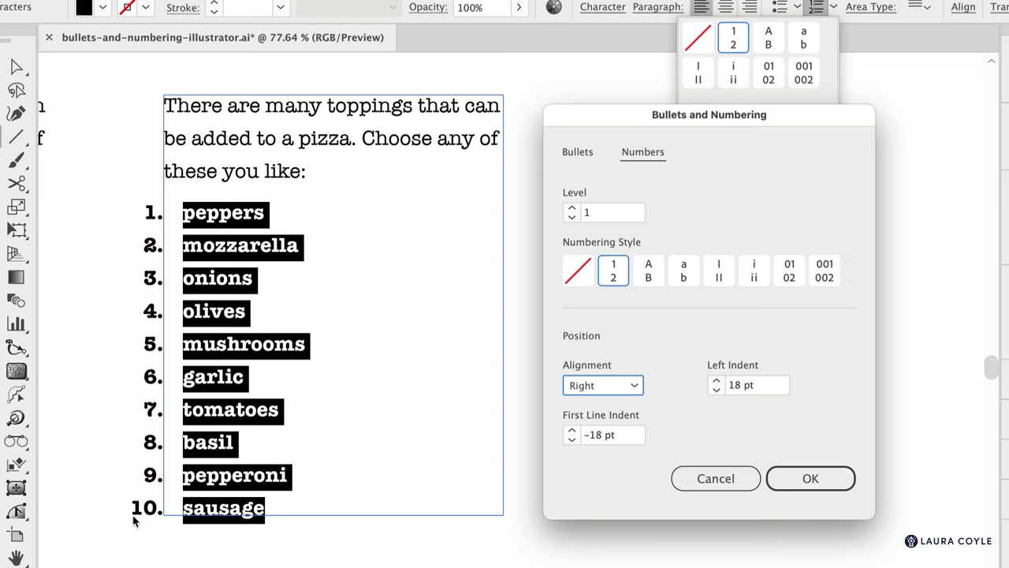
Set a 48 pt left indent and -8 pt first-line indent, and apply
double_click(731, 387)
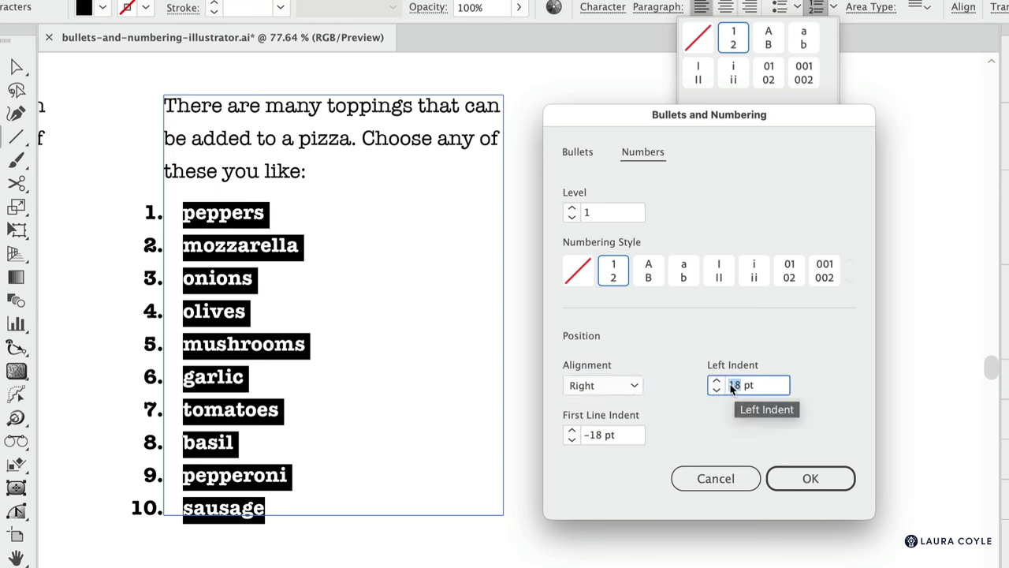
type("48")
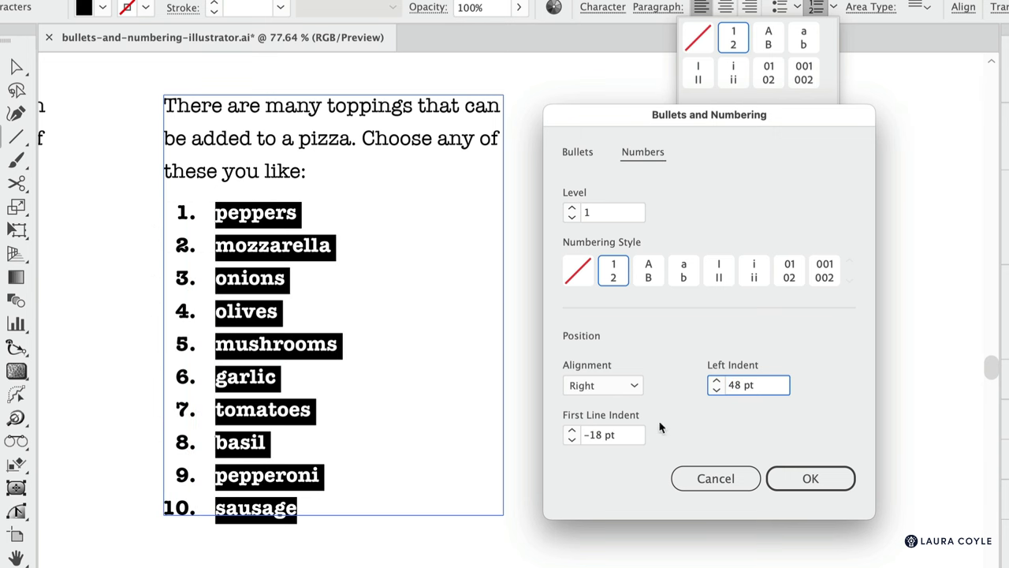
left_click(572, 430)
left_click(572, 430)
left_click(572, 431)
left_click(572, 430)
left_click(573, 431)
left_click(572, 430)
left_click(573, 430)
left_click(572, 430)
left_click(572, 431)
left_click(572, 431)
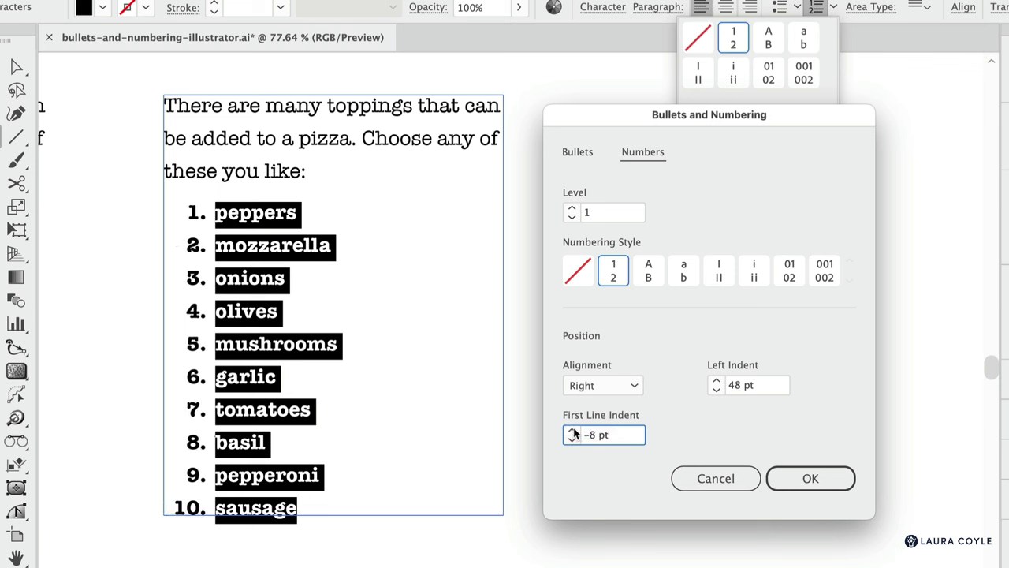
left_click(799, 476)
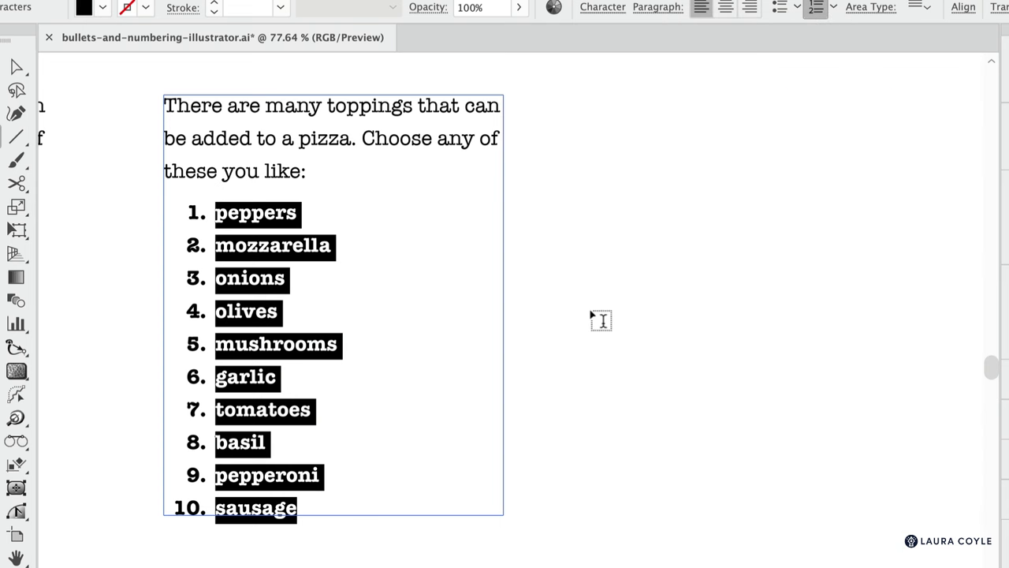
Exit text editing, deselect the numbered list, and return to the Selection tool
key("Escape")
left_click(570, 304)
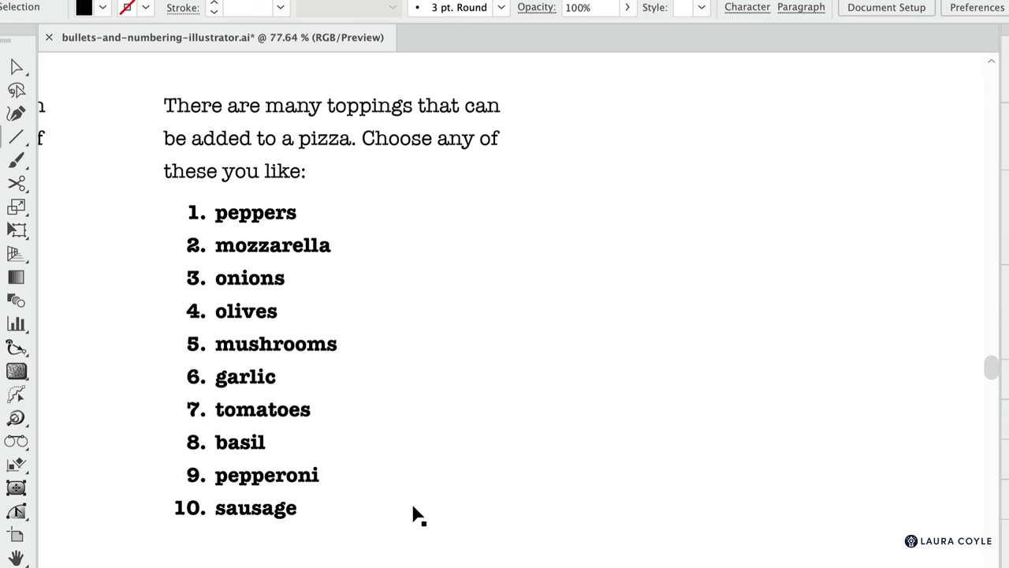
key("t")
key("v")
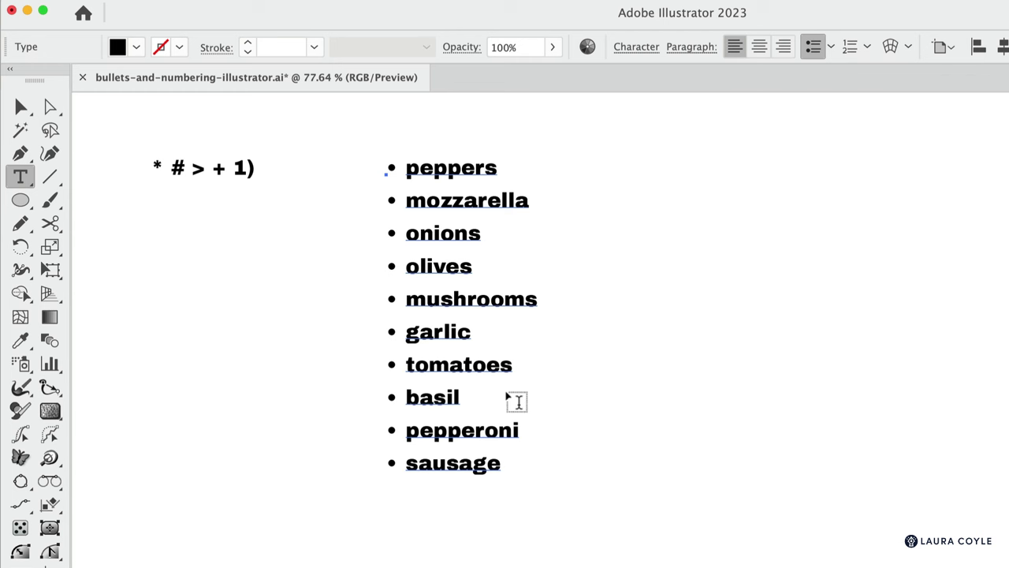
Set the toppings list's bullets to None in Bullets and Numbering
left_click(831, 47)
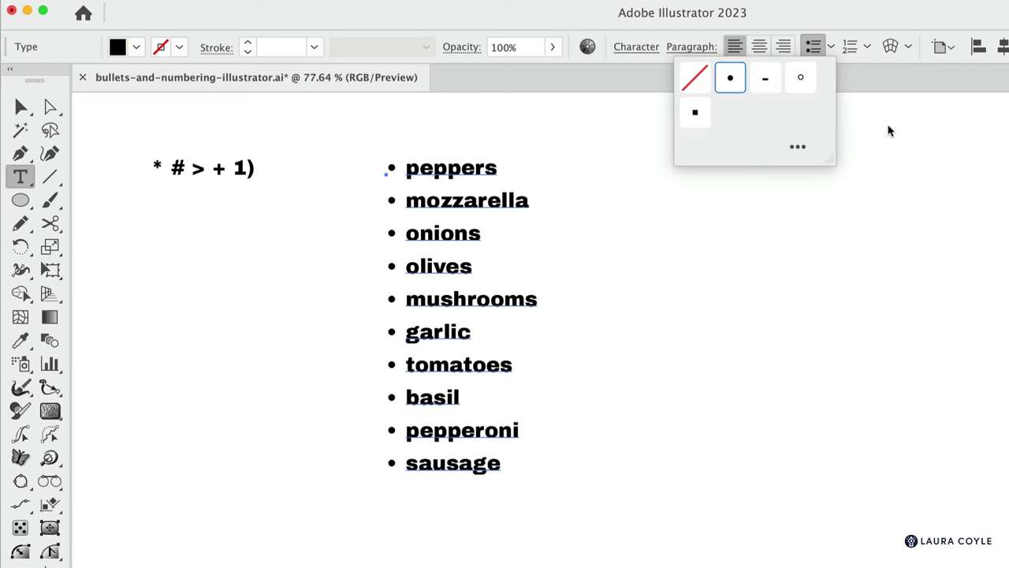
left_click(800, 153)
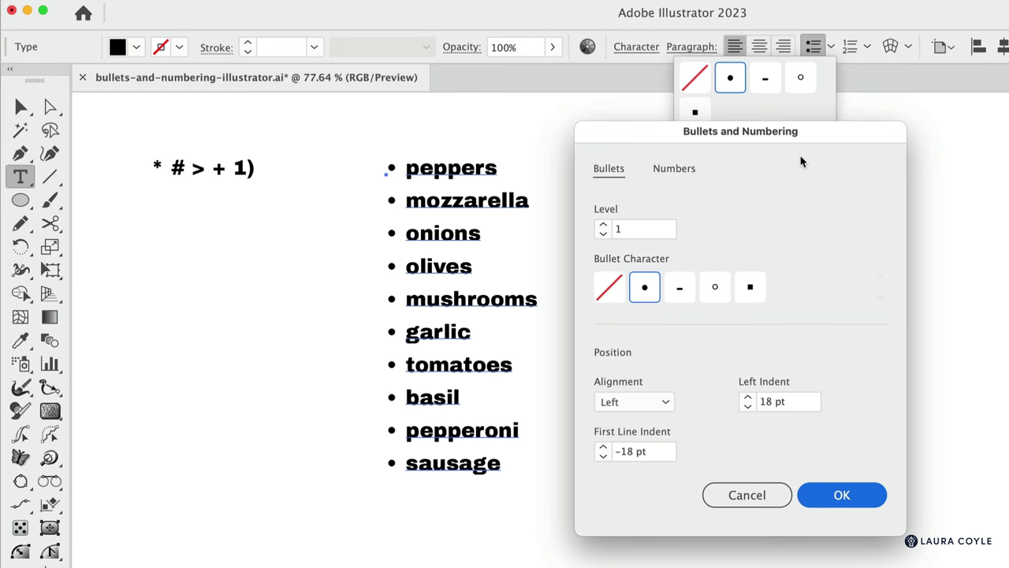
left_click(609, 290)
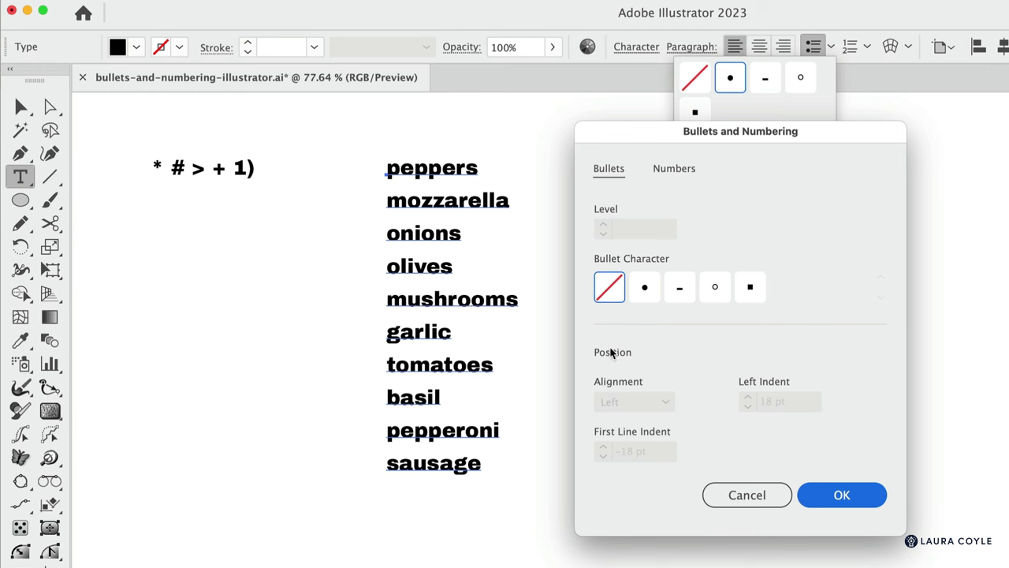
left_click(861, 497)
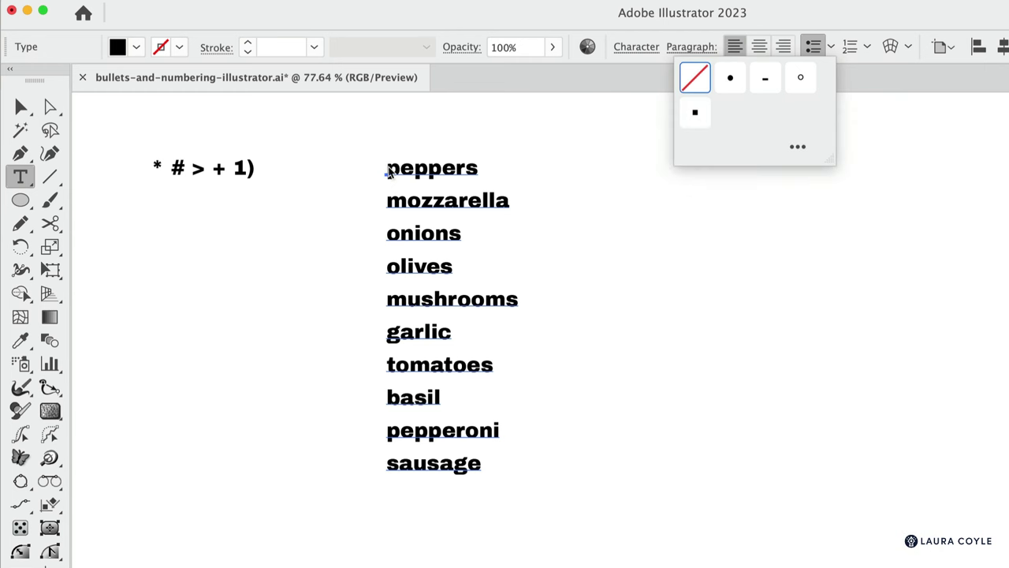
Type a + before peppers and rebuild the remaining toppings as plus-marked lines
left_click(389, 167)
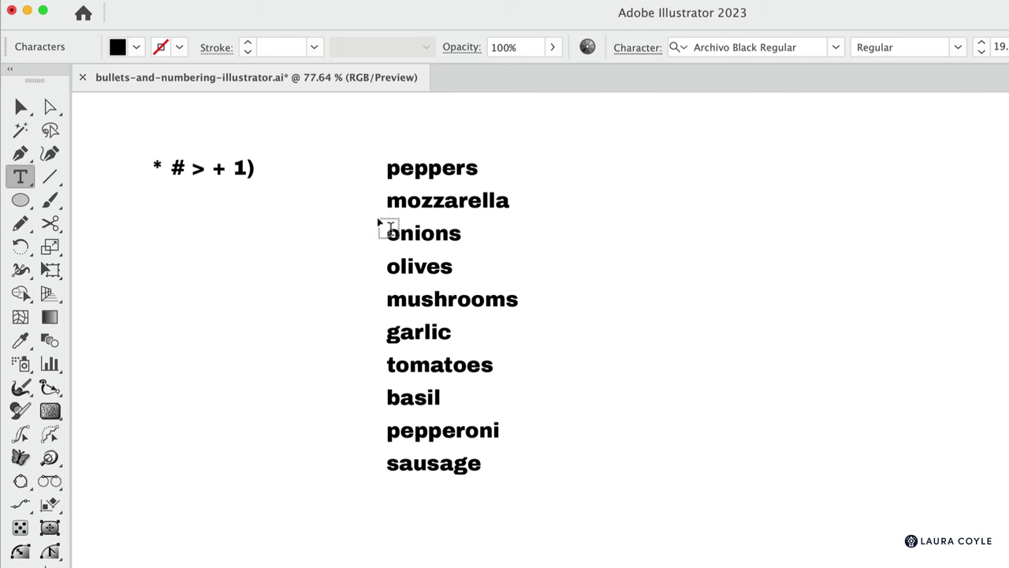
type("+")
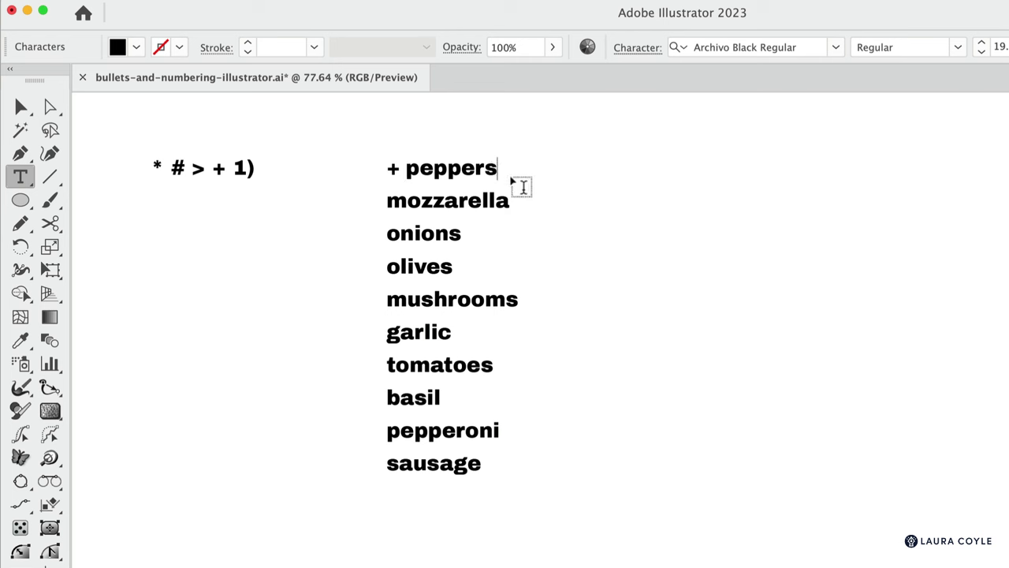
key("Return")
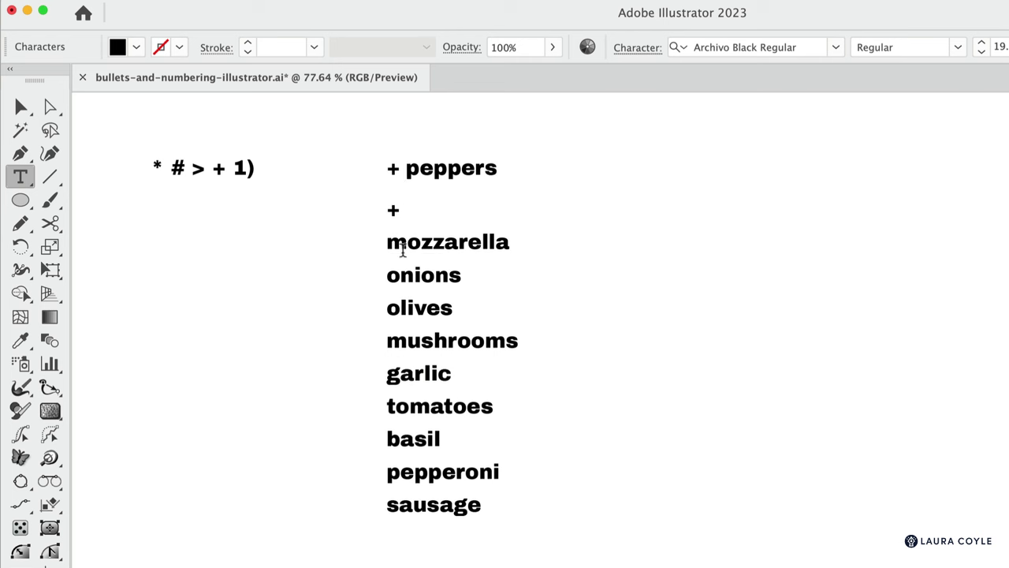
left_click_drag(387, 236, 475, 193)
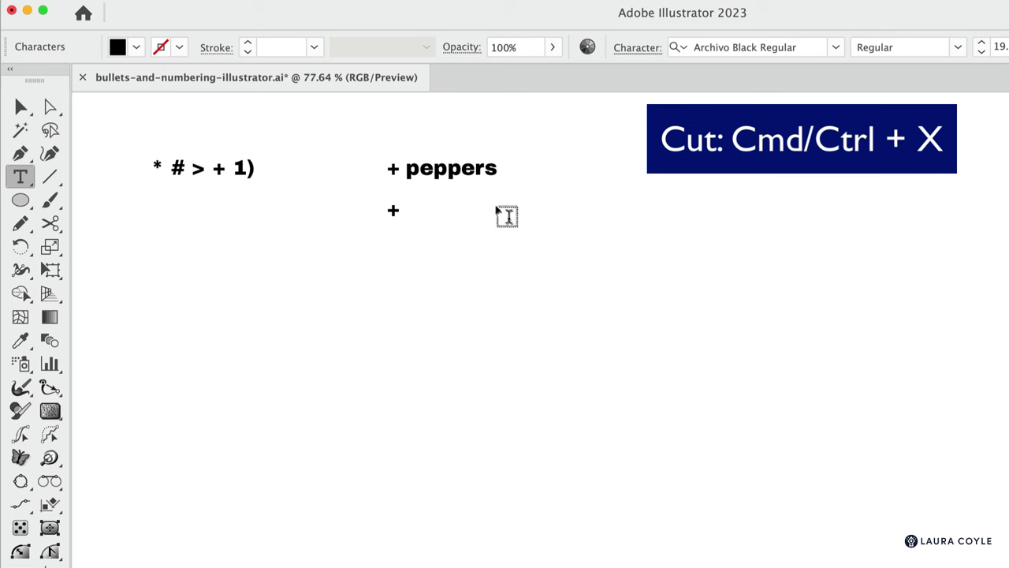
key("super+v")
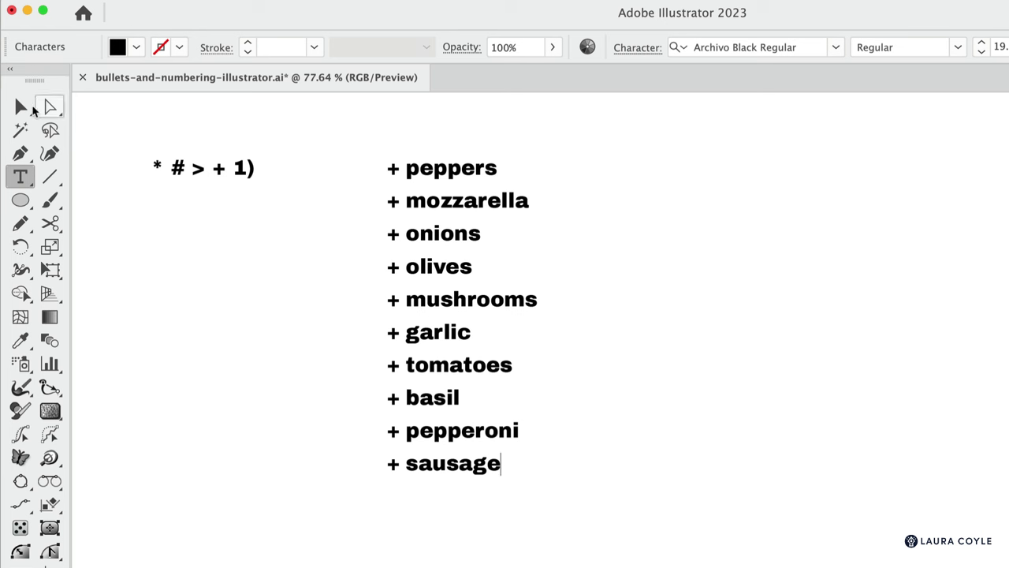
Create a new paragraph style named 'plus bullets' from the plus-sign list
key("Escape")
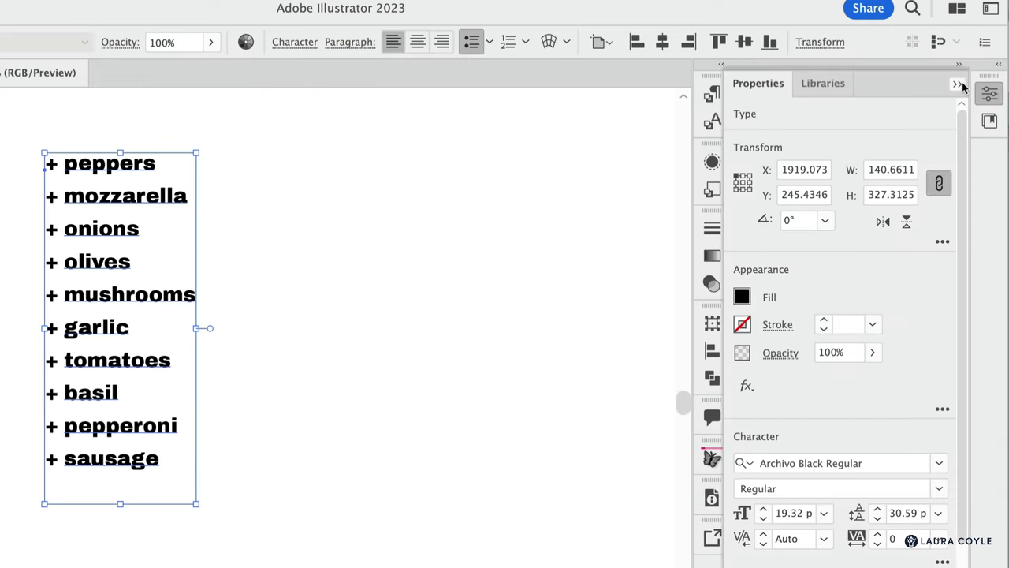
left_click(958, 85)
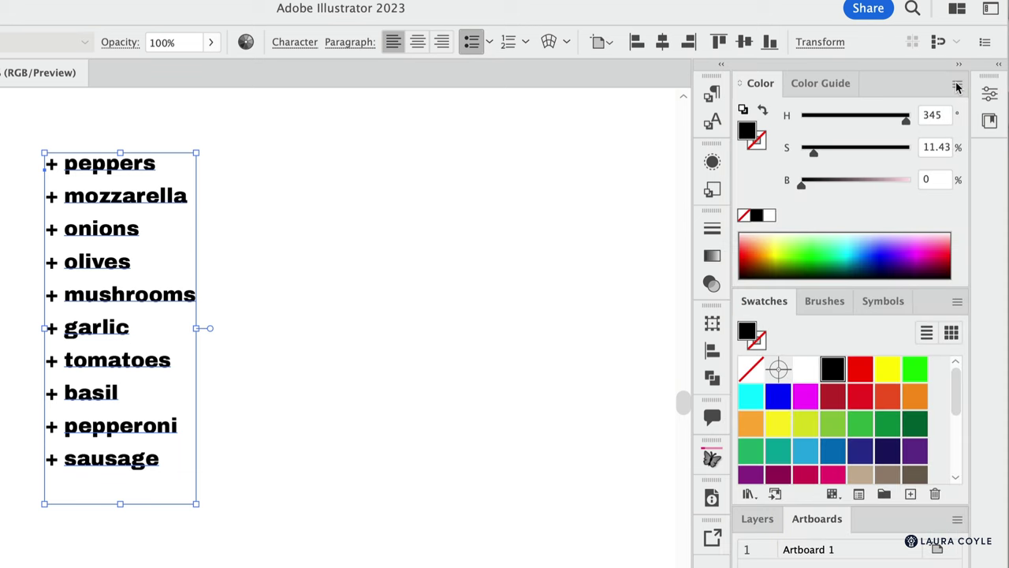
left_click(714, 94)
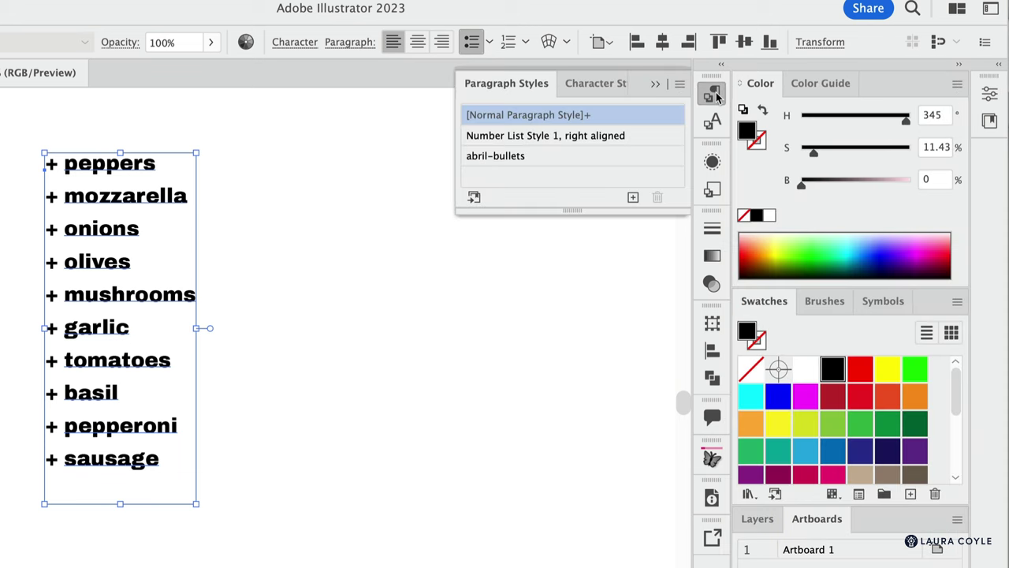
left_click(632, 198)
left_click(632, 198, "alt")
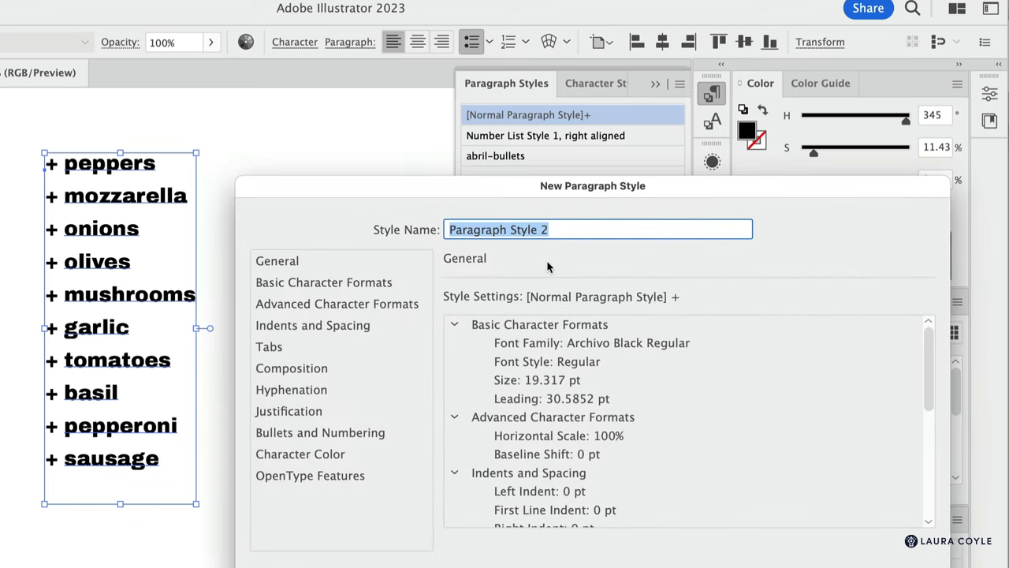
type("plus bul")
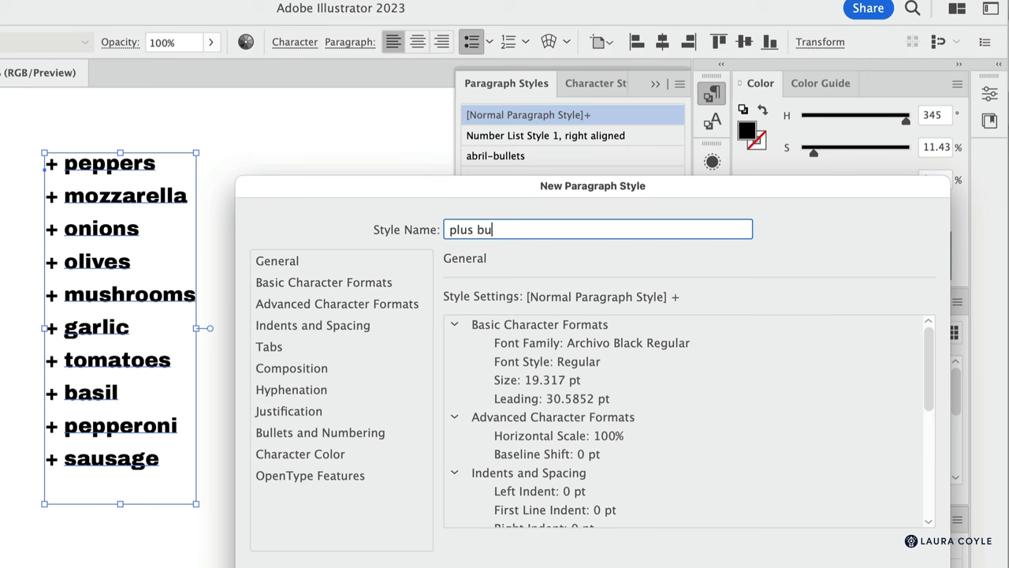
type("lets")
left_click(288, 440)
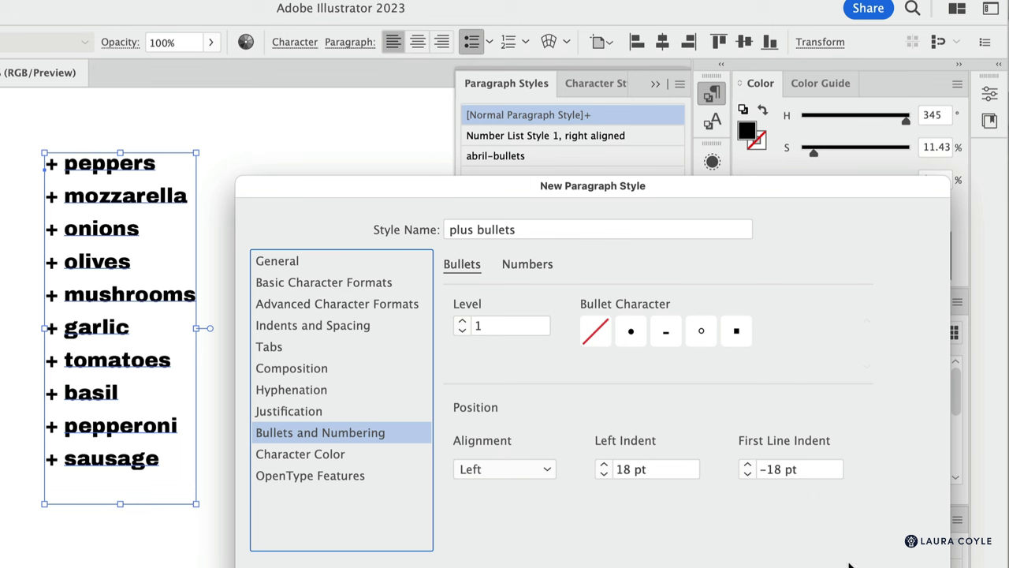
key("Return")
Duplicate the list, strip its plus signs, and apply the plus bullets style to the copy
left_click(366, 359)
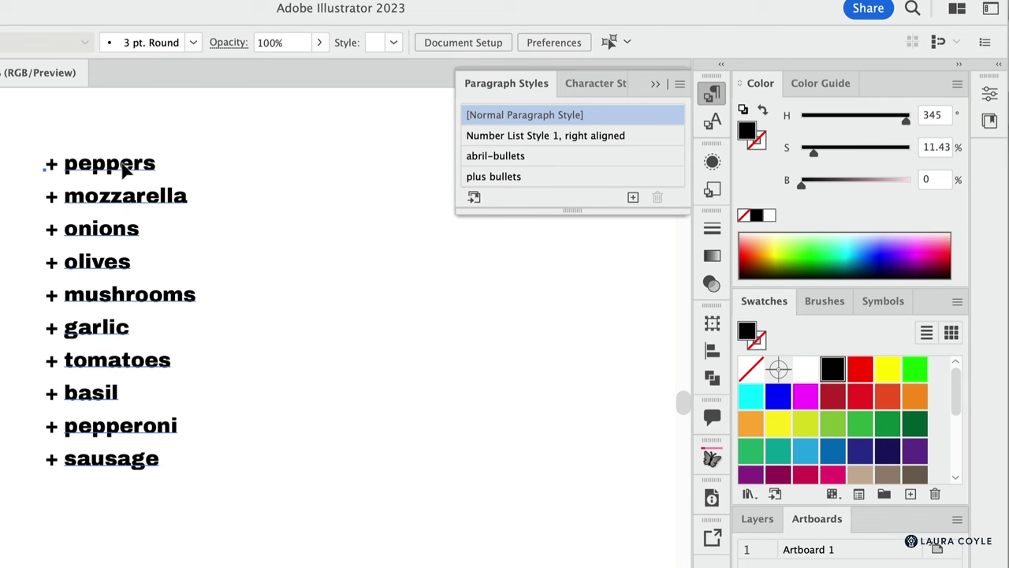
left_click_drag(126, 182, 320, 181)
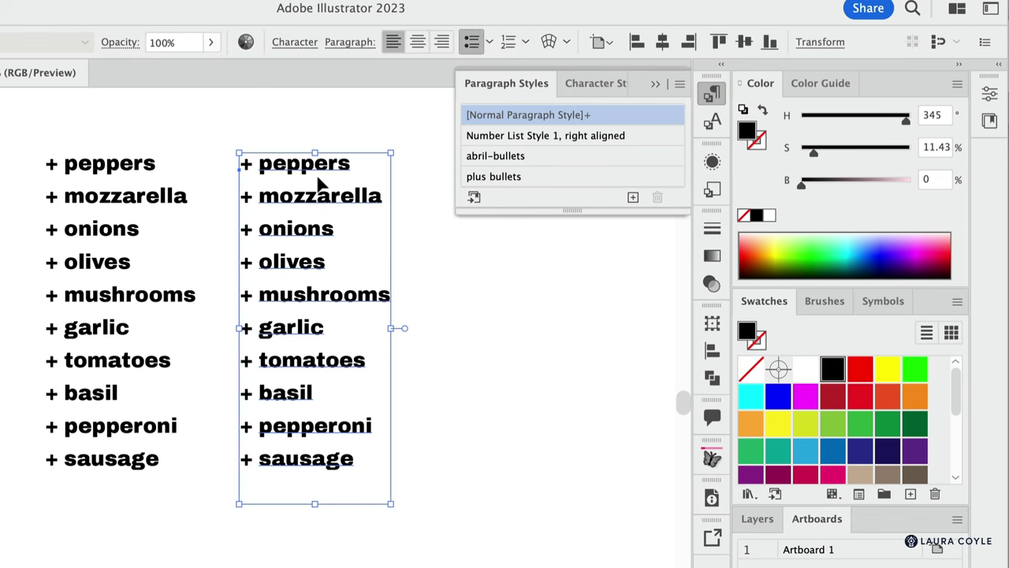
left_click(468, 43)
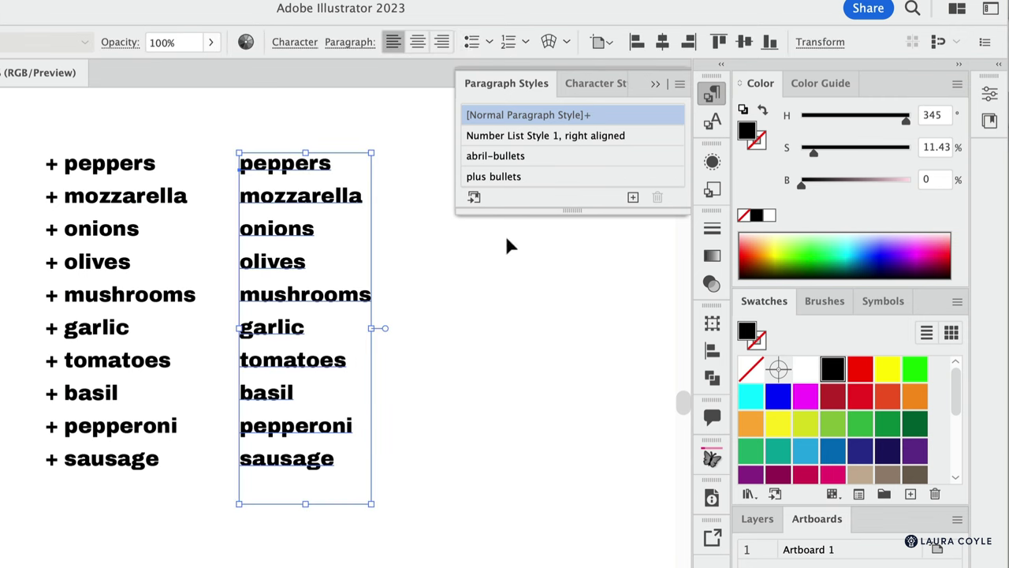
left_click(541, 178)
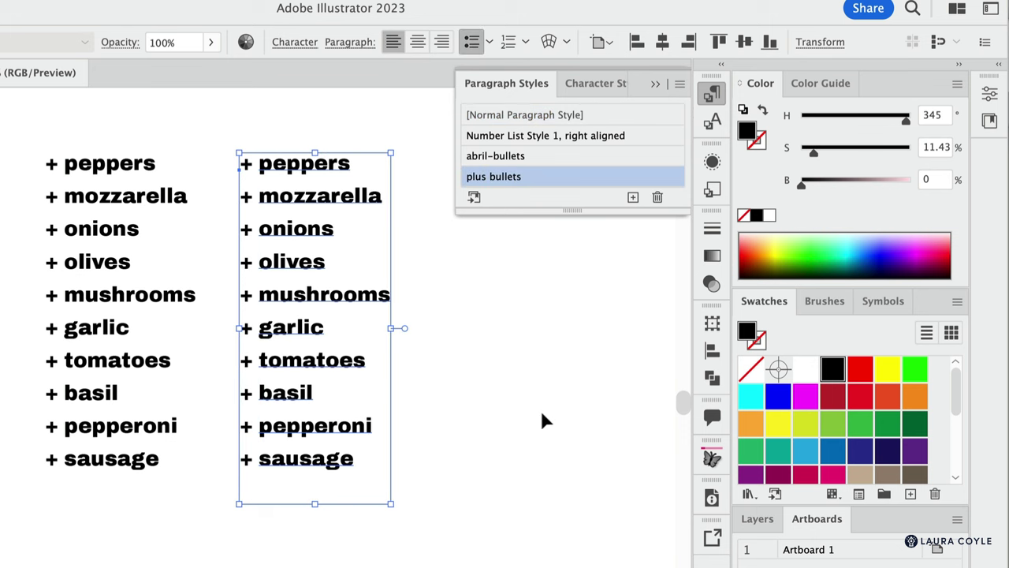